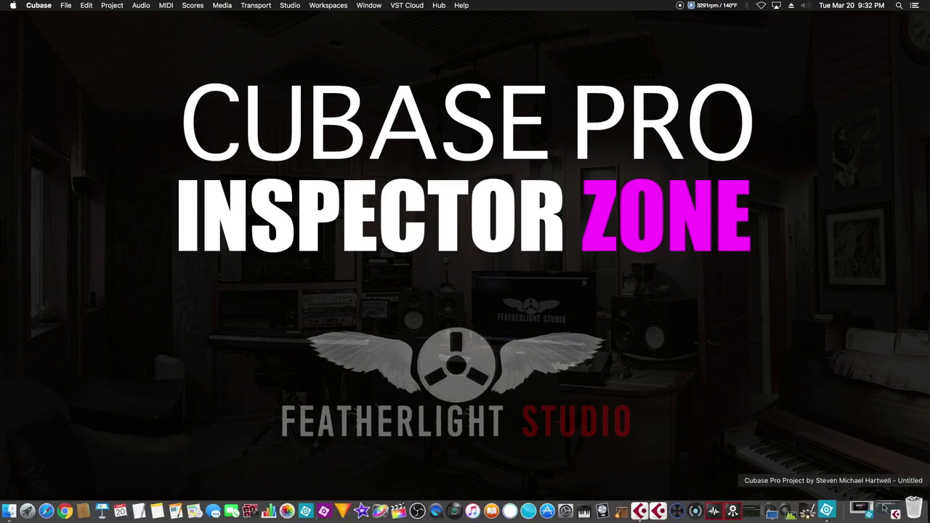
Step: Restore the minimized Cubase project window from the Dock to reveal the AUDIO 1 and HALion tracks
click(878, 510)
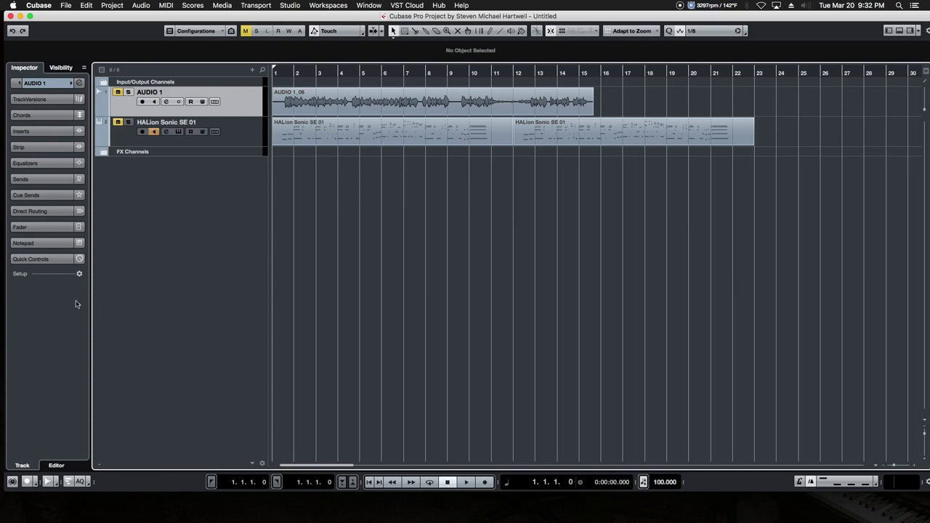
click(54, 299)
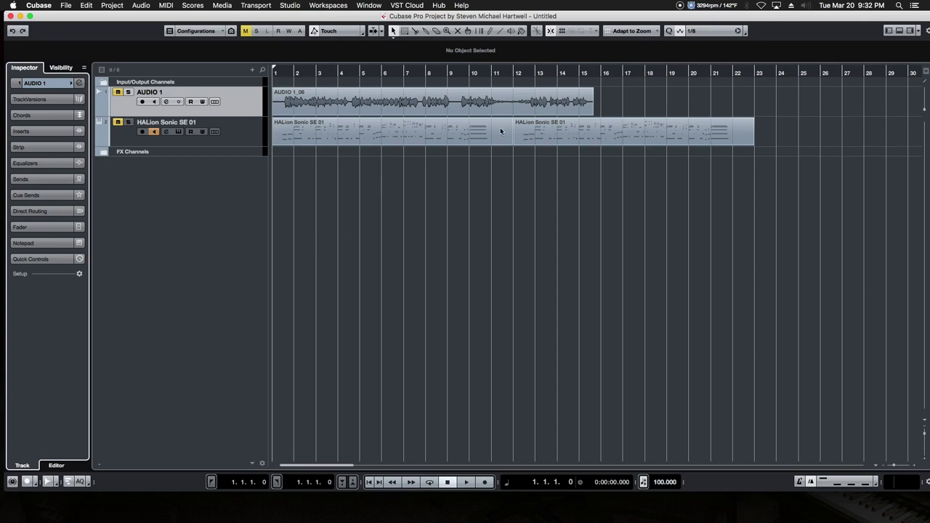
click(891, 33)
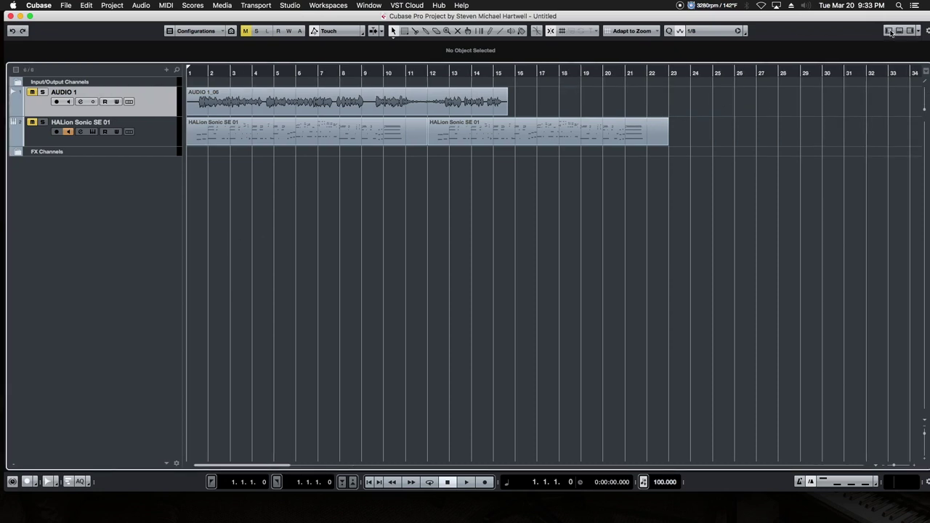
click(891, 33)
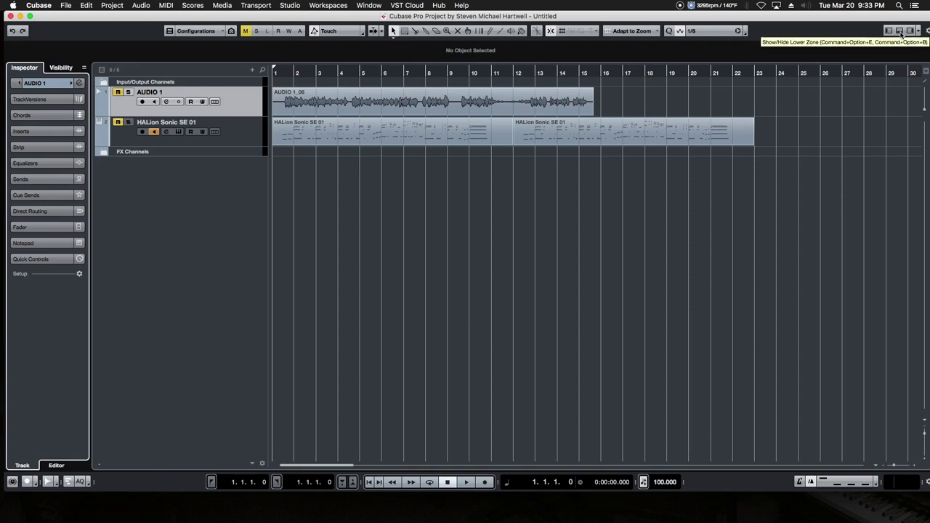
click(901, 34)
click(900, 33)
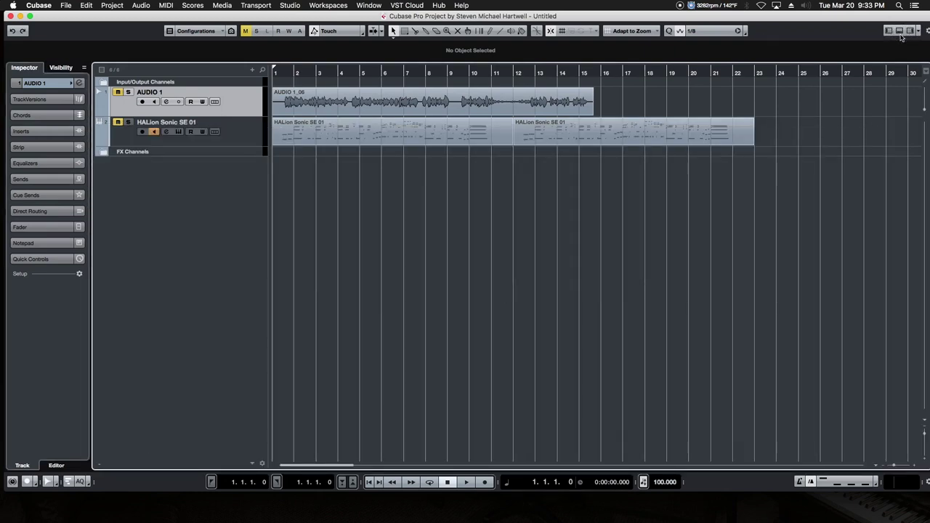
click(911, 31)
click(912, 32)
Step: Expand AUDIO 1's Inspector section and try its record, monitor and channel settings buttons
click(43, 85)
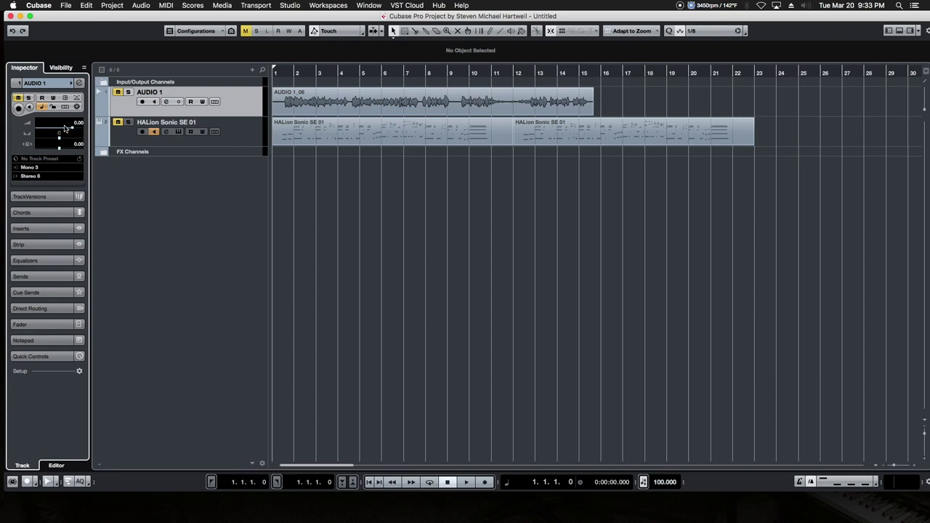
click(142, 102)
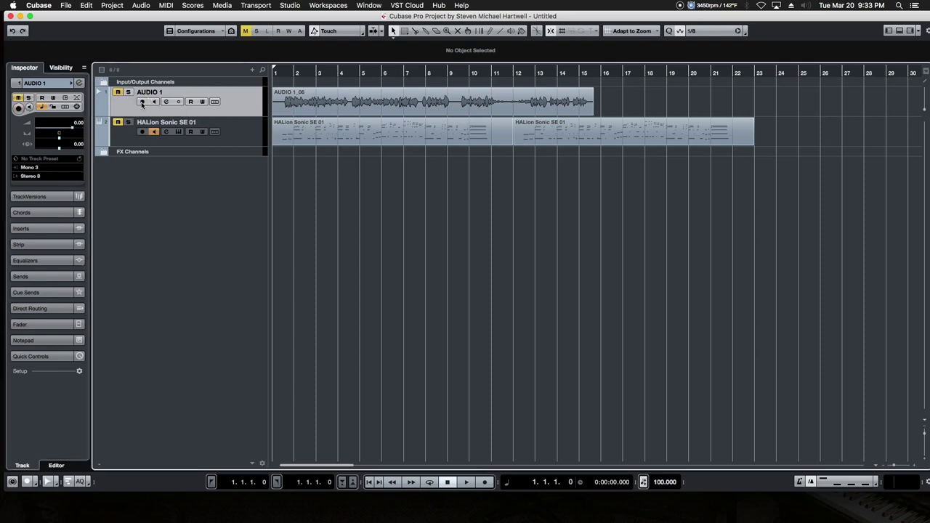
click(155, 103)
click(166, 102)
click(167, 102)
Step: Toggle AUDIO 1's lanes on and off and set its track delay to about 85 ms
click(215, 102)
click(215, 102)
drag(60, 150, 61, 150)
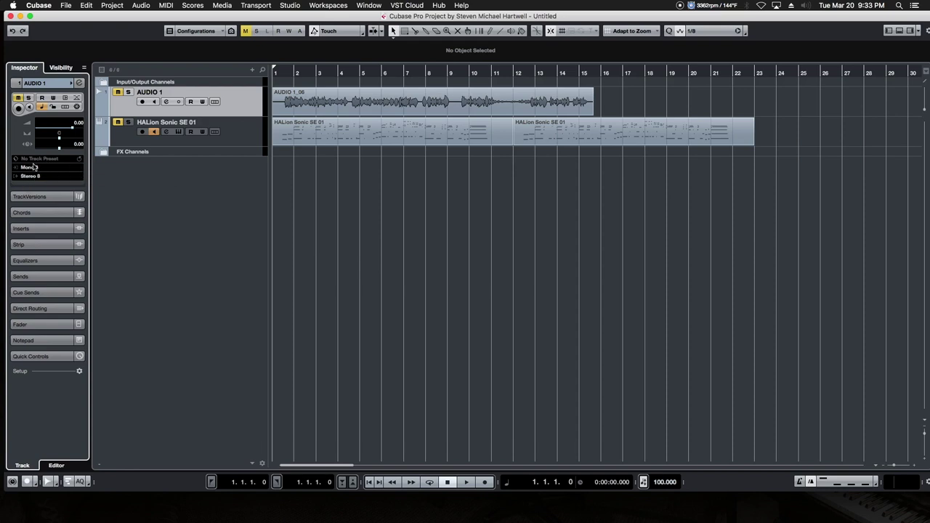
Step: Collapse the AUDIO 1 section and select the HALion Sonic SE 01 track
click(42, 83)
click(42, 99)
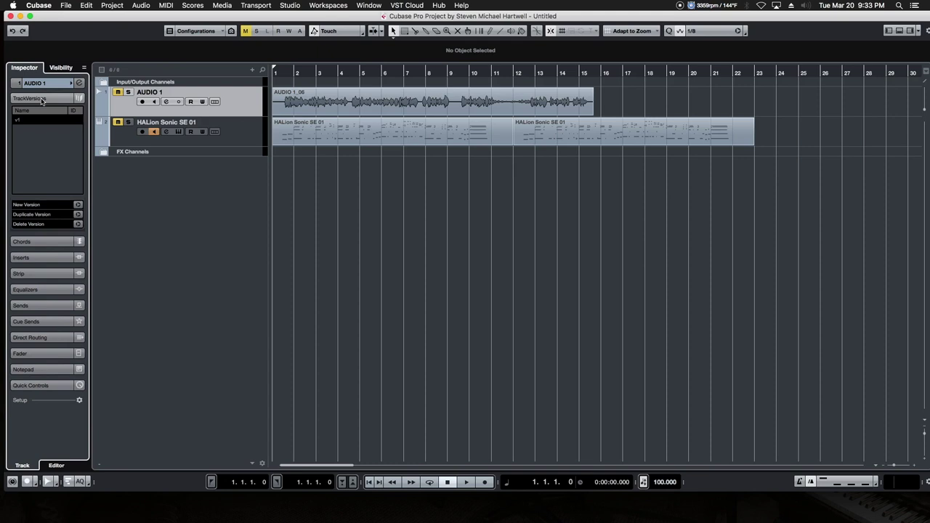
click(227, 133)
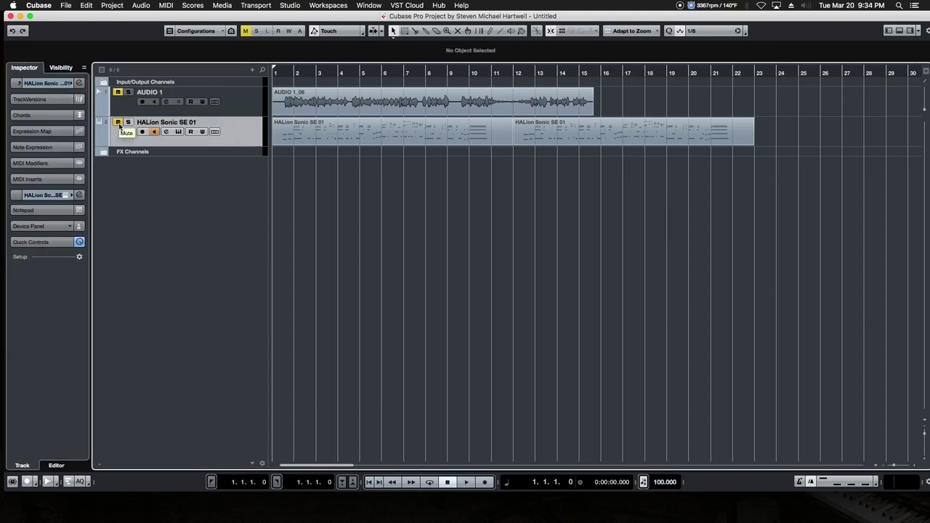
Step: Unmute and record-arm the HALion track, then create an empty track version v2
click(118, 124)
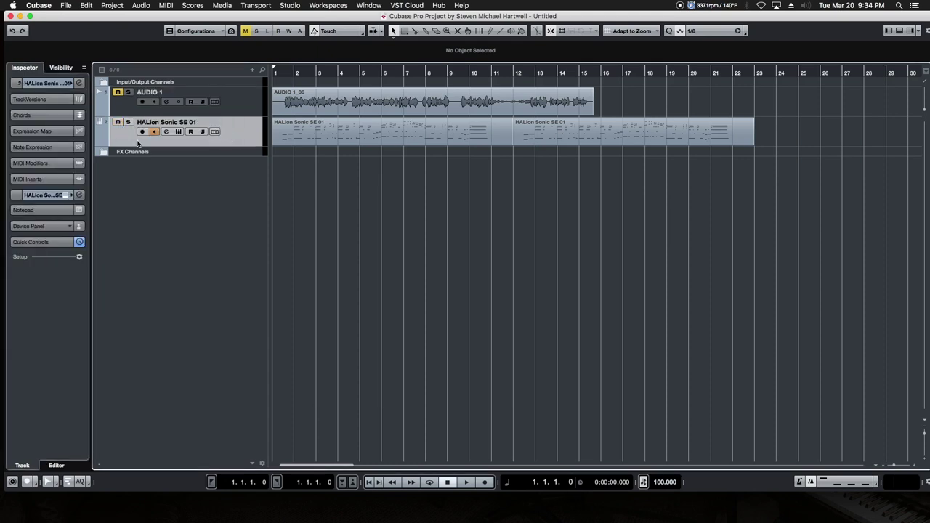
click(40, 102)
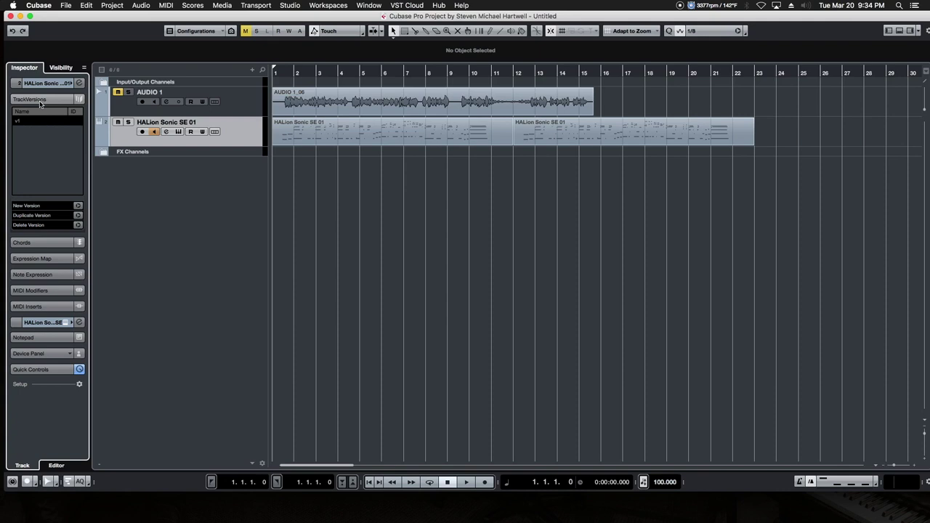
click(142, 132)
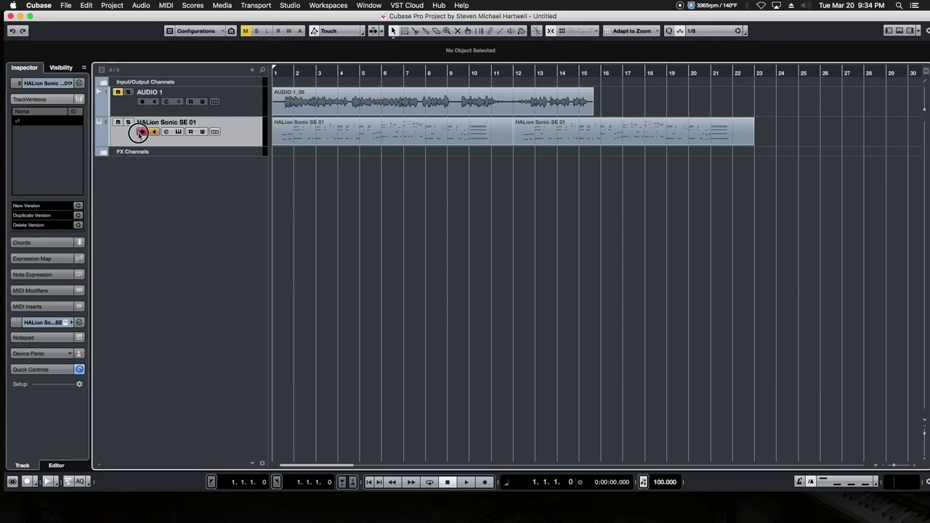
click(78, 206)
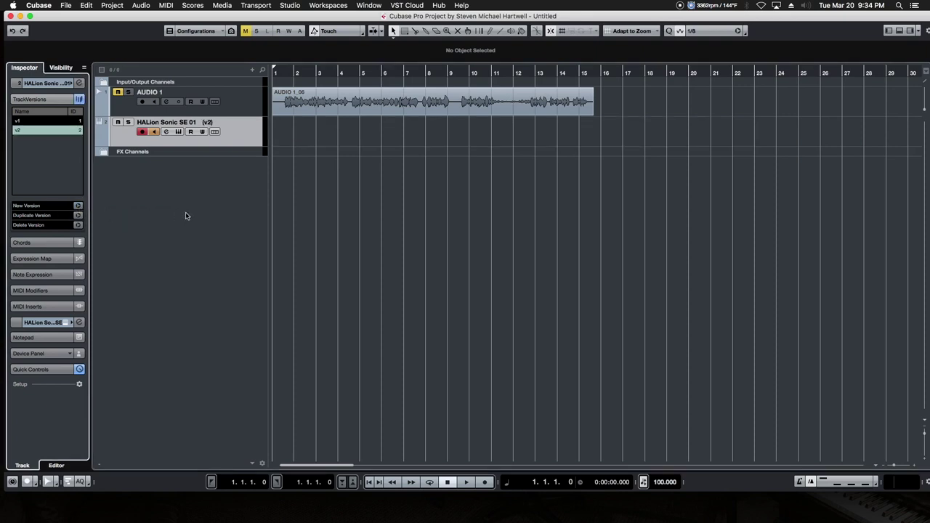
Step: Record a short MIDI part into v2, then disarm the track and turn monitoring off
key(KP_Multiply)
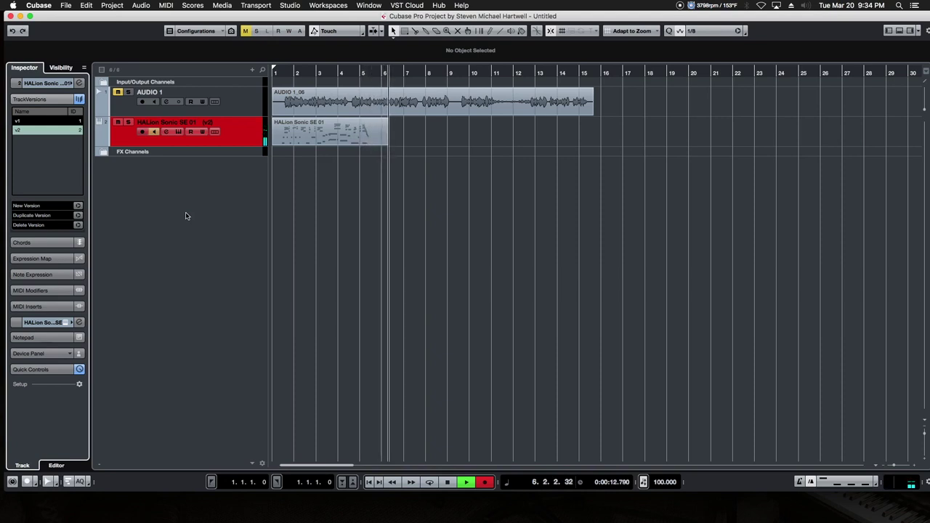
key(space)
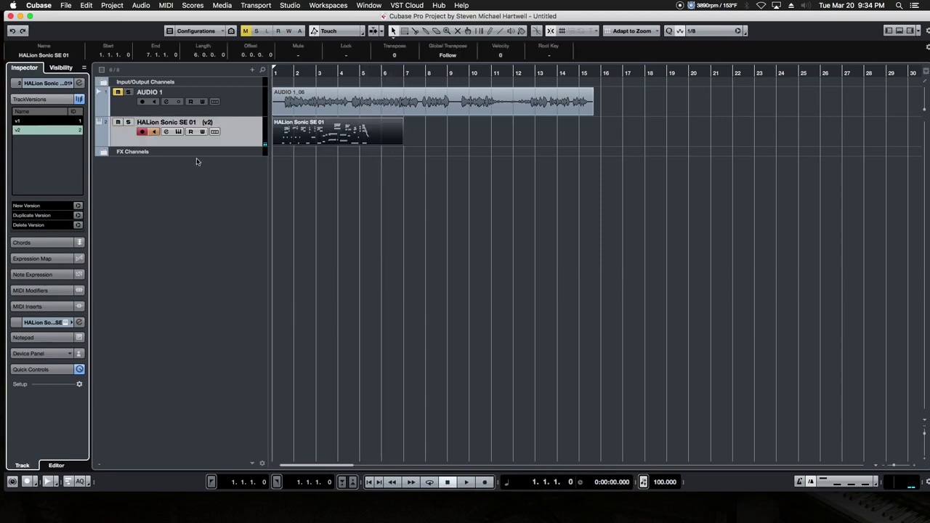
click(142, 131)
click(153, 133)
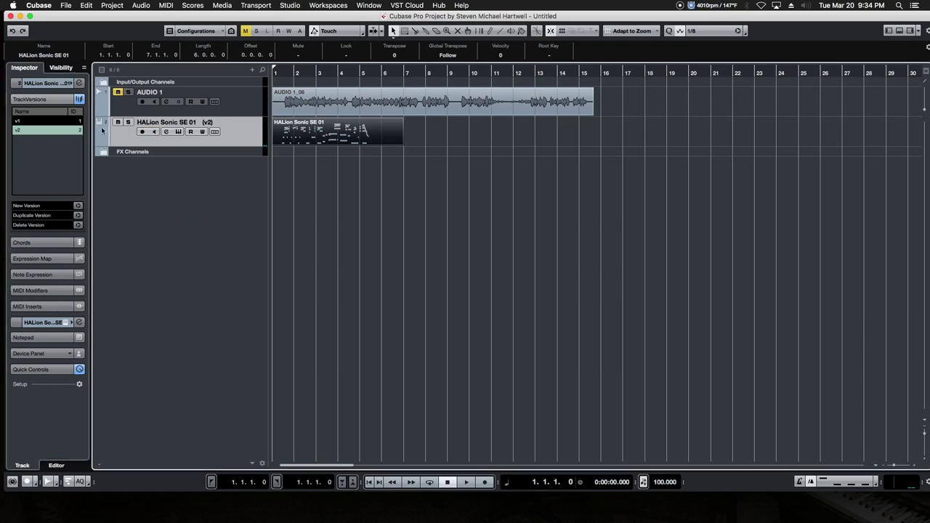
Step: Switch the HALion track between versions v1 and v2, ending on v1
click(41, 122)
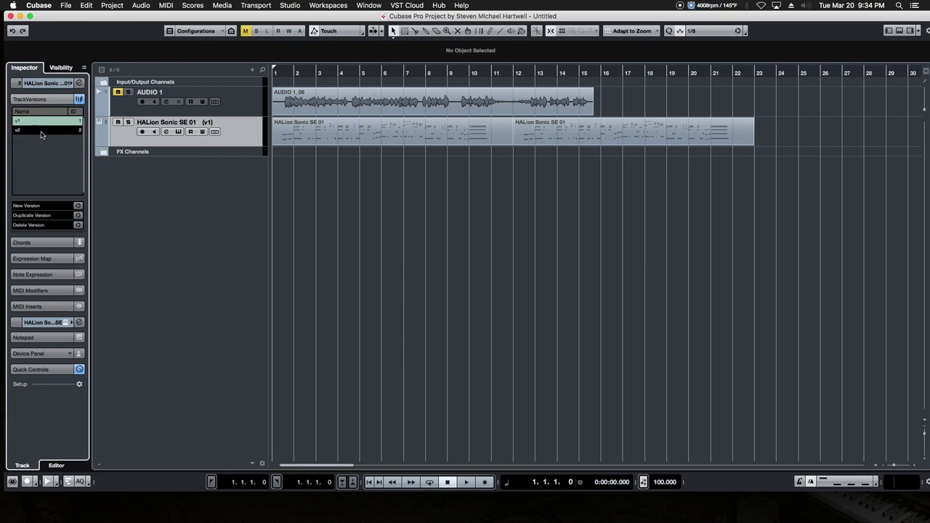
click(43, 130)
click(41, 121)
click(41, 130)
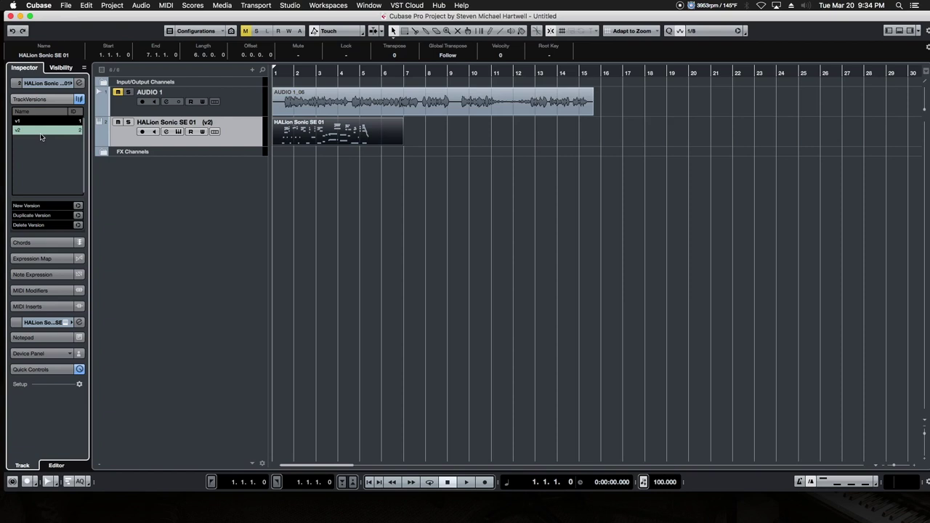
click(42, 122)
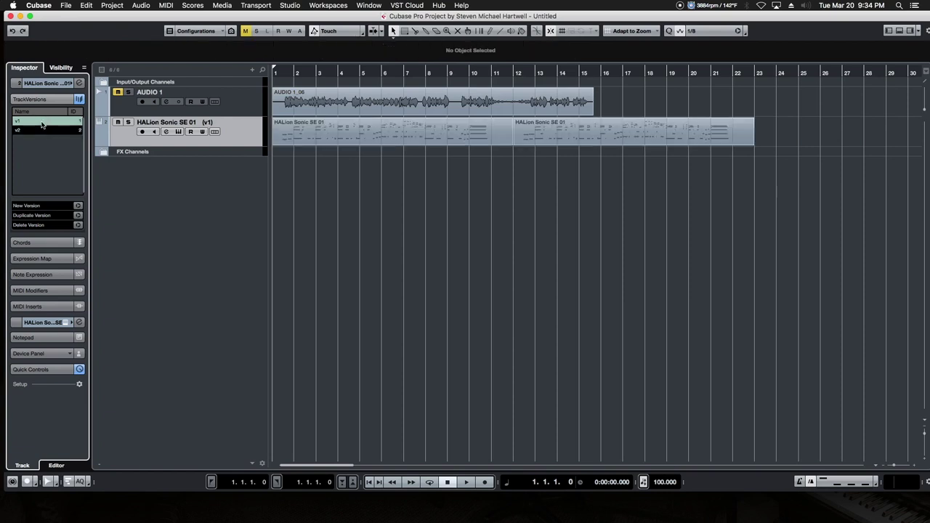
click(41, 131)
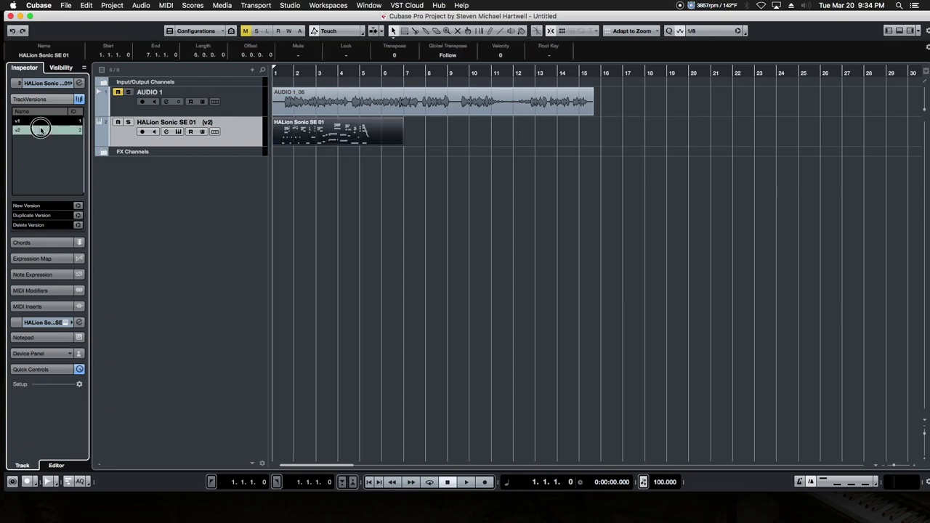
click(41, 122)
Step: Collapse TrackVersions, add a new audio track, and fold the HALion track's Chords section away
click(42, 98)
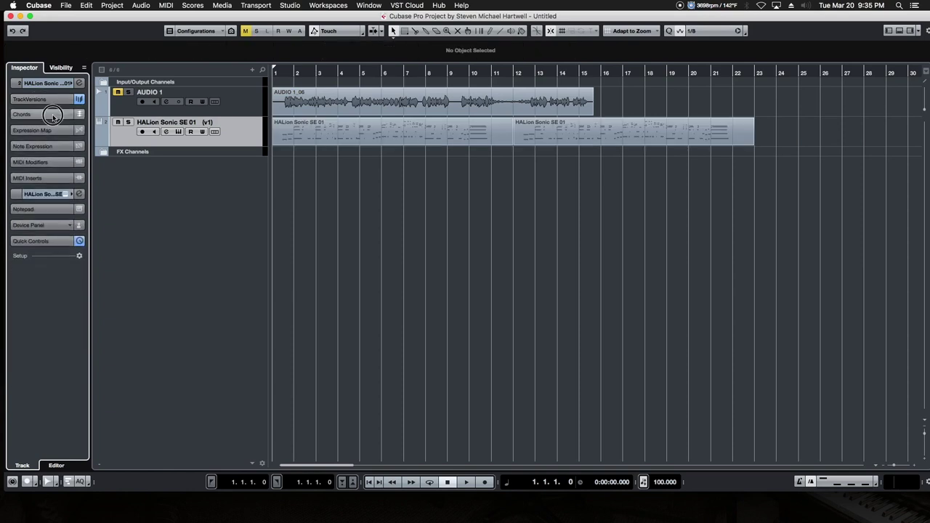
click(54, 114)
right_click(185, 209)
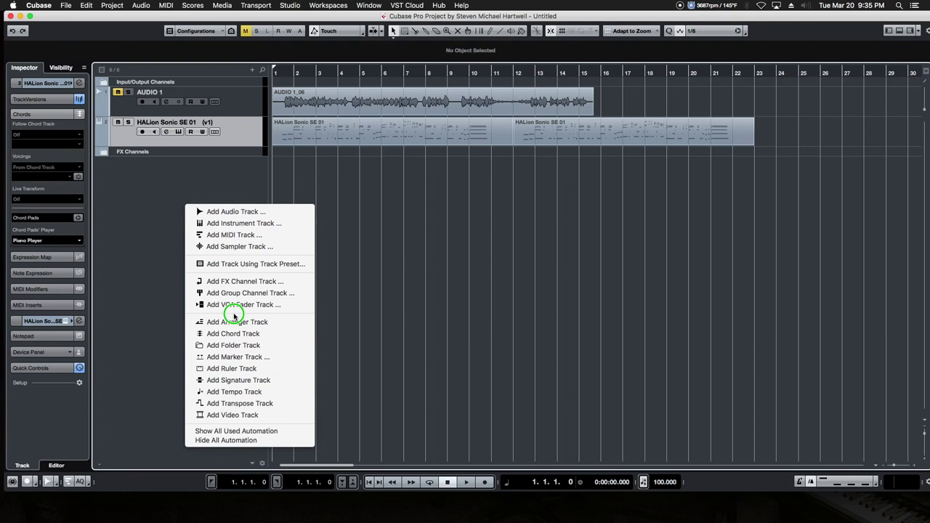
click(239, 216)
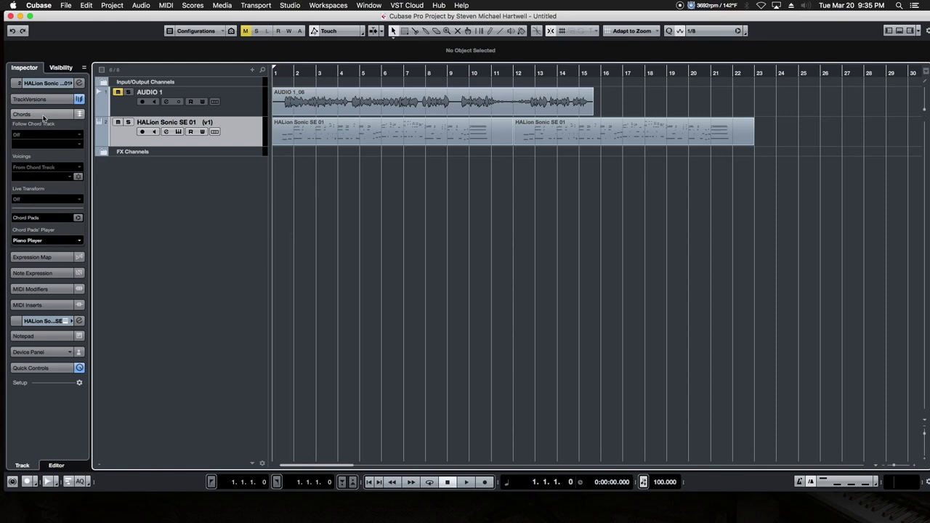
click(44, 118)
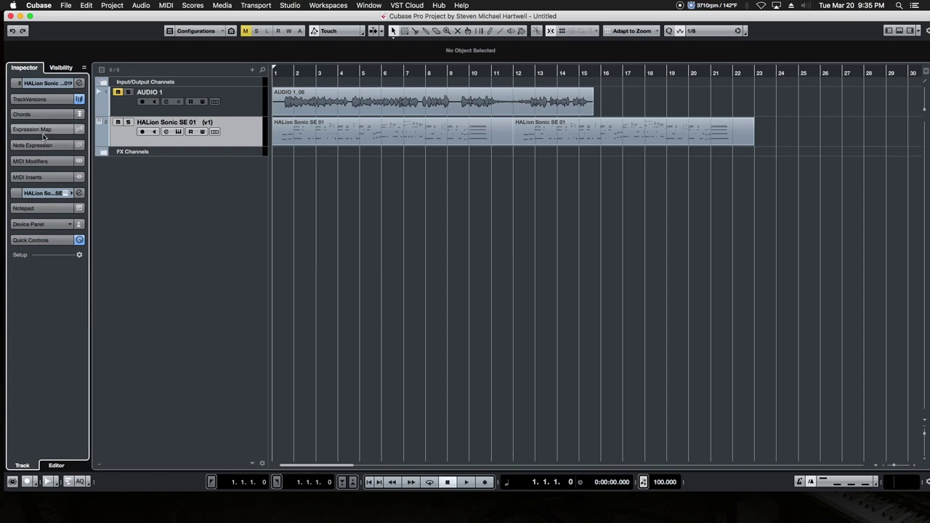
click(44, 160)
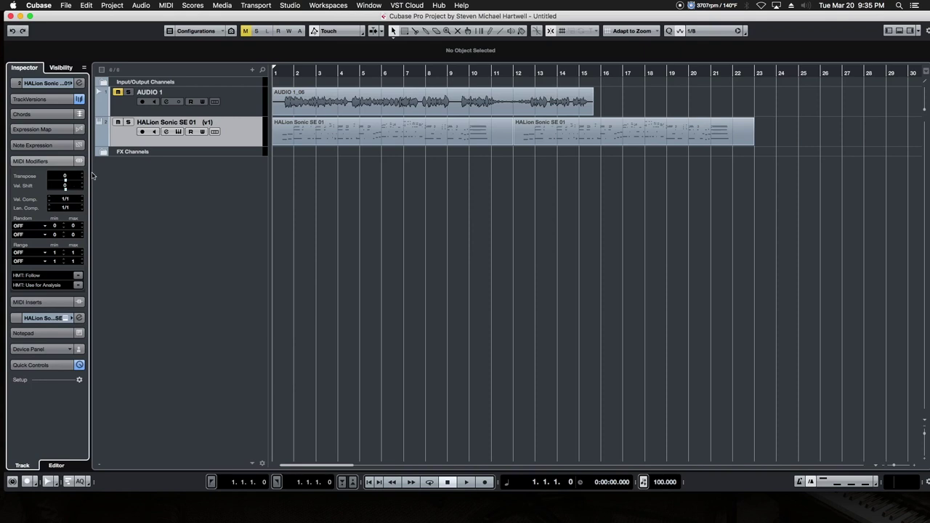
key(space)
scroll(80, 177, up, 2)
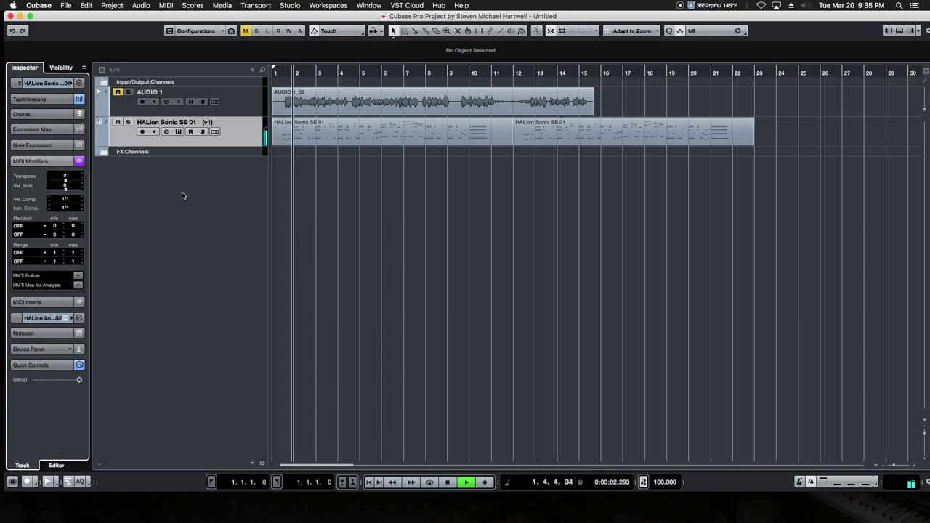
key(space)
scroll(82, 181, down, 1)
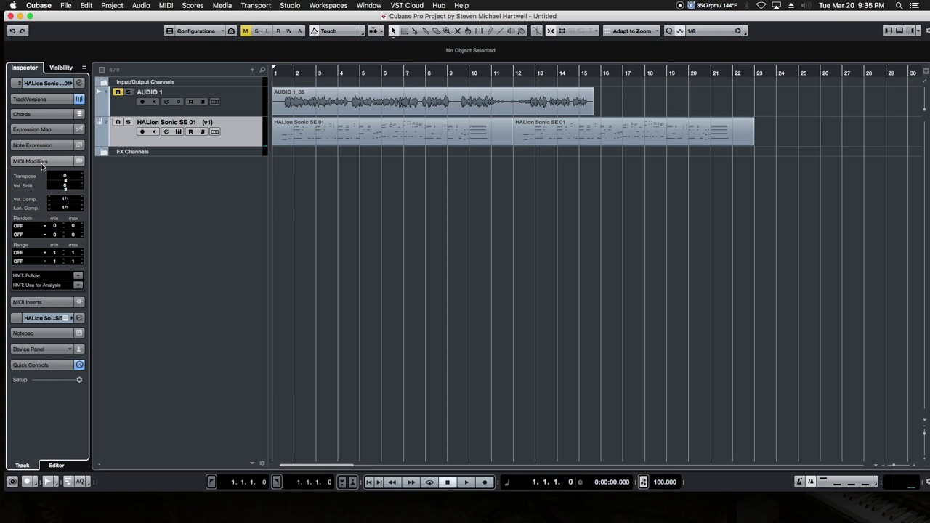
click(42, 162)
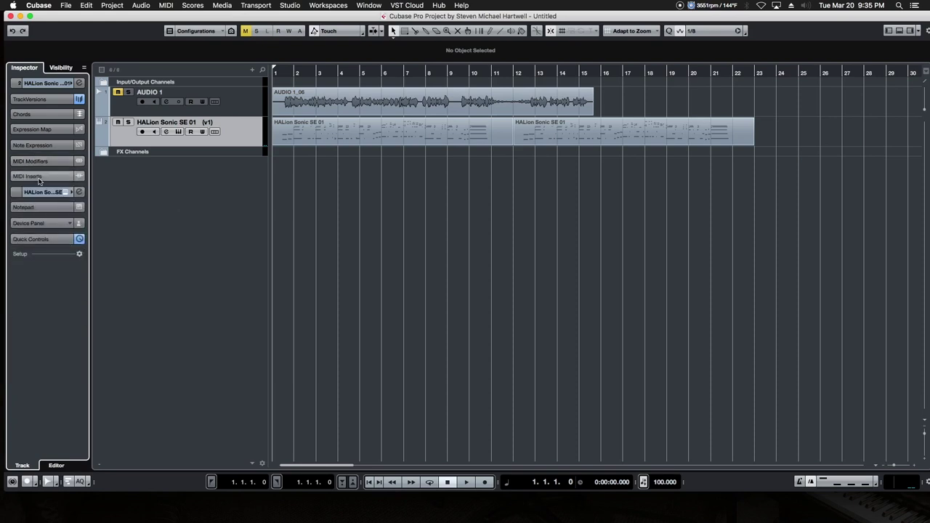
click(38, 176)
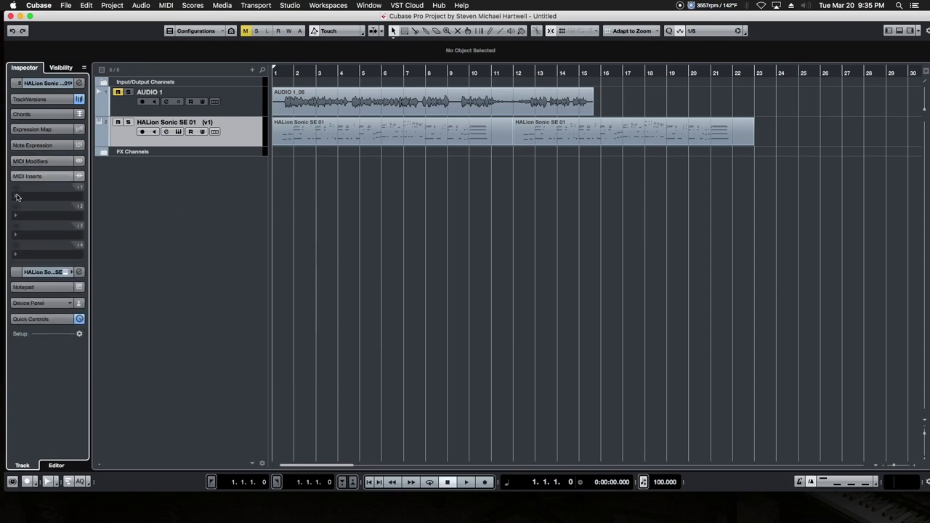
click(17, 197)
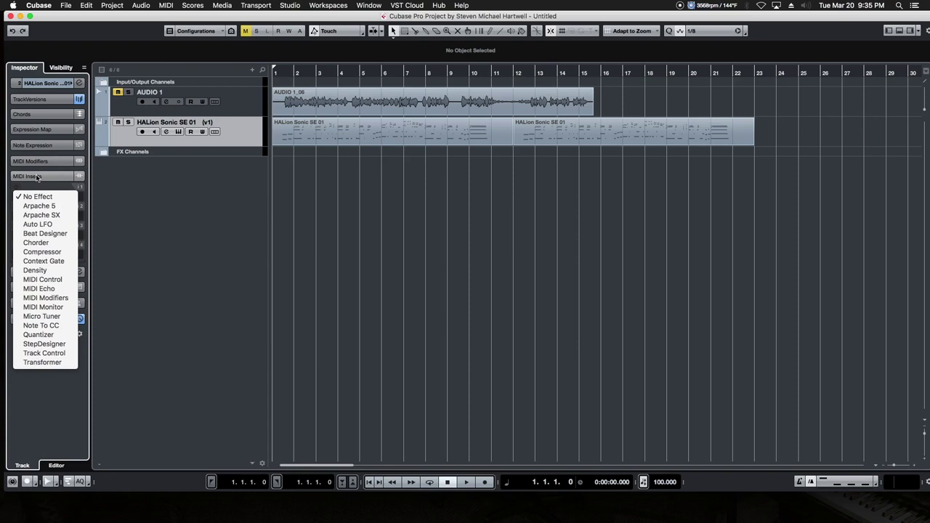
click(36, 177)
click(26, 180)
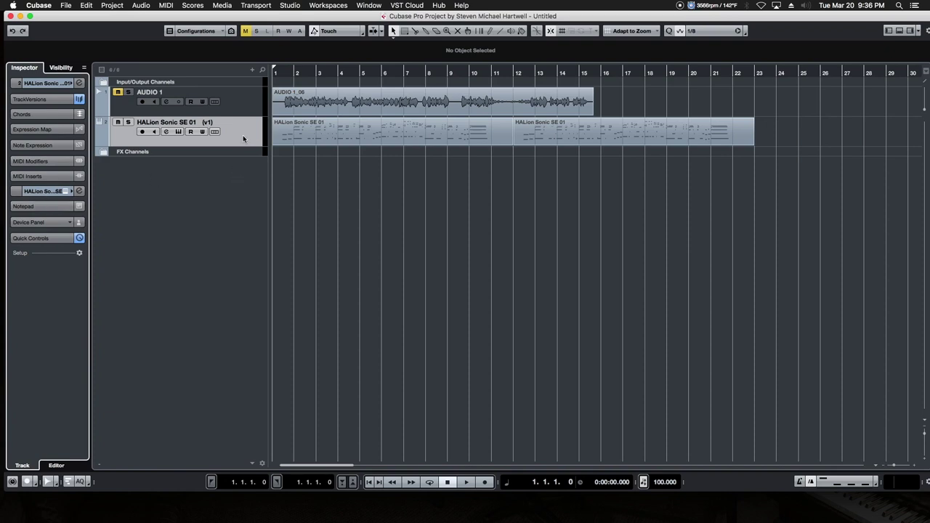
Step: Audition a couple of notes in the HALion Sonic SE instrument window, then close it
click(178, 132)
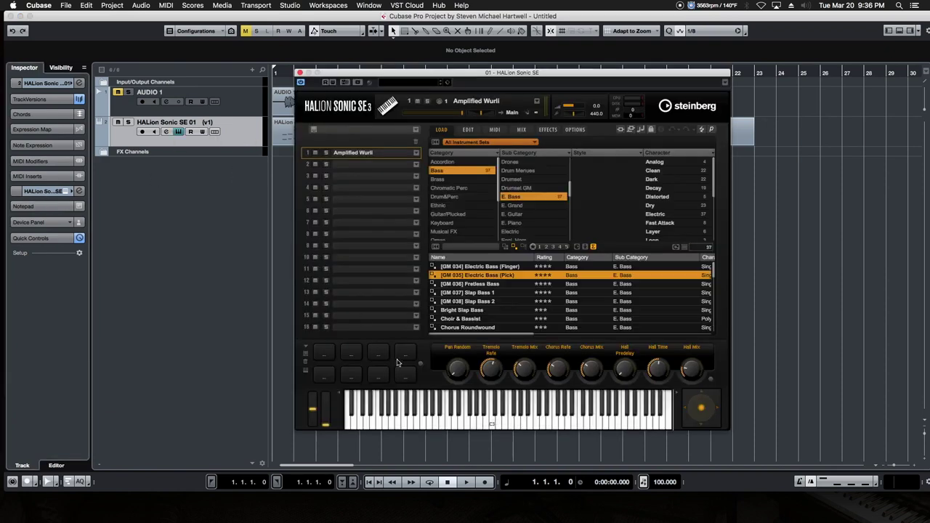
click(433, 418)
click(453, 418)
click(300, 76)
Step: Show and hide the instrument's audio channel settings, then expand the Notepad for writing
click(42, 192)
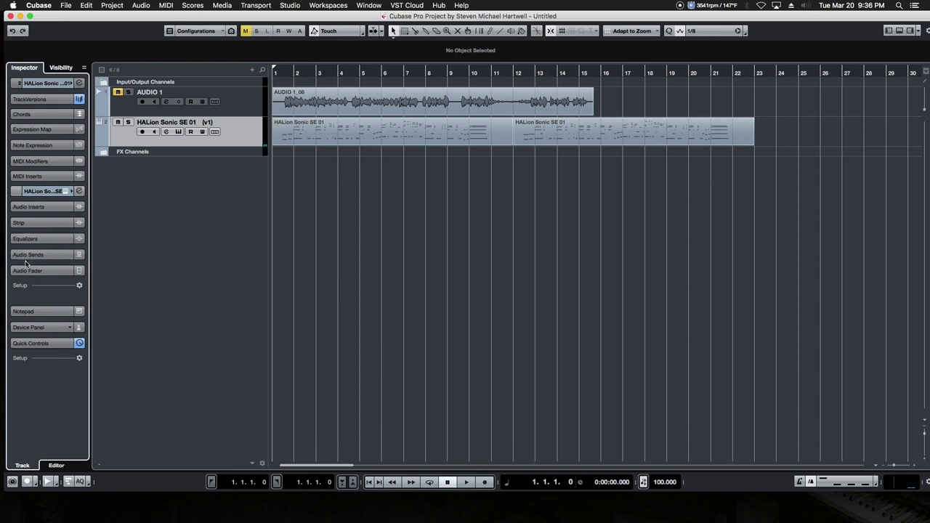
click(42, 192)
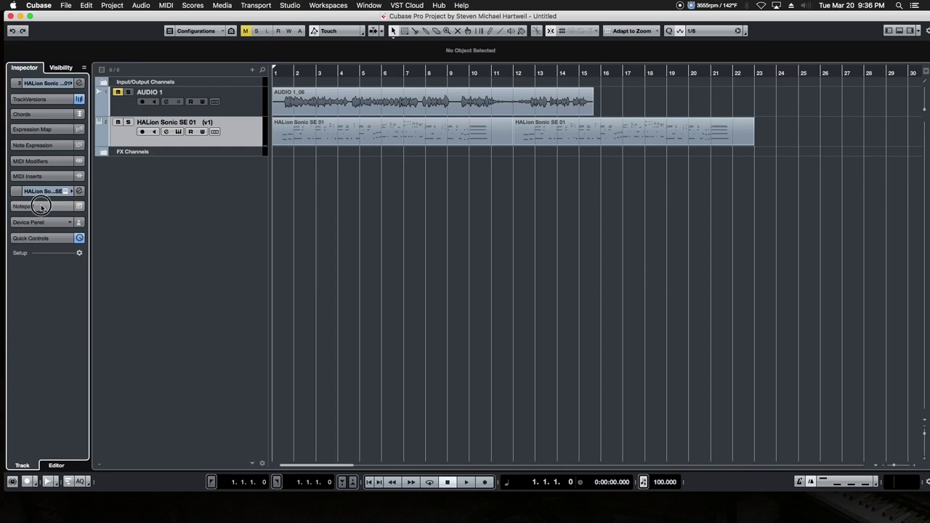
click(42, 207)
click(51, 233)
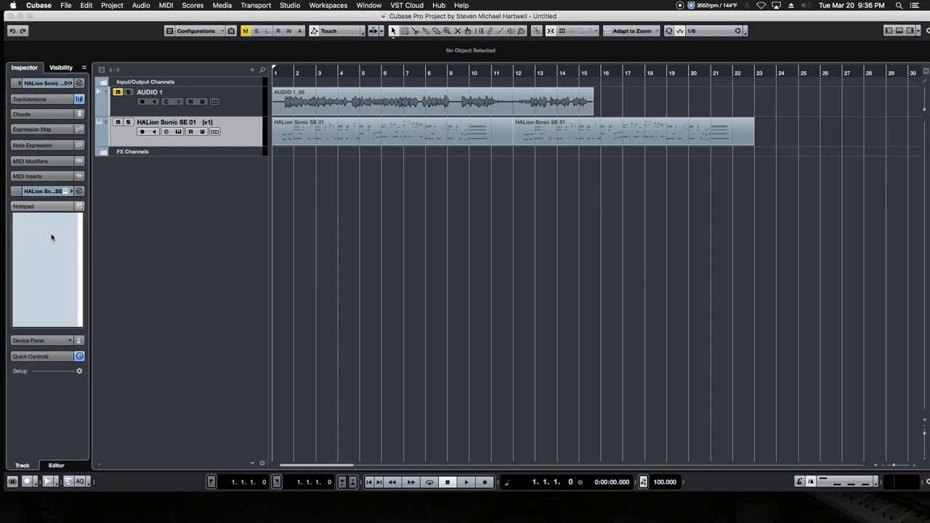
Step: Enter the note MOXF8 in the notepad, fold it away, and briefly show Quick Controls
text(MOXF8)
click(34, 207)
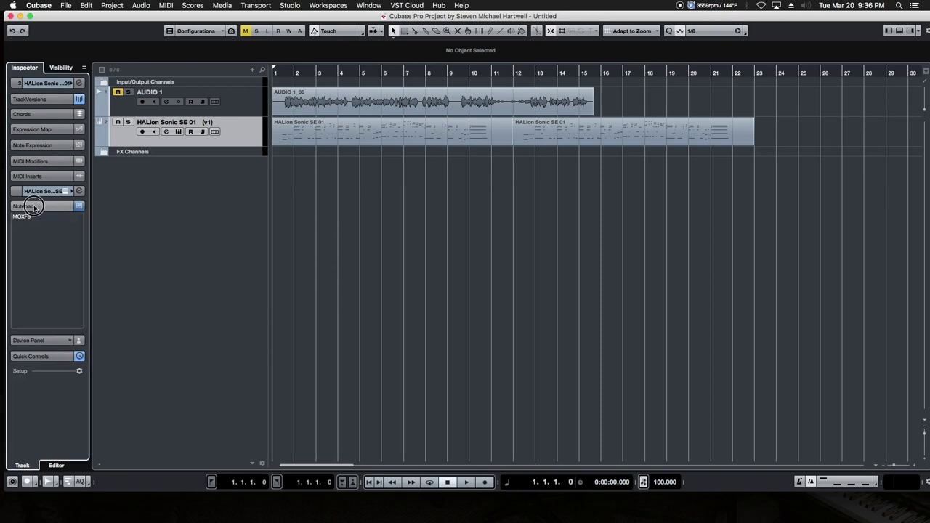
click(34, 207)
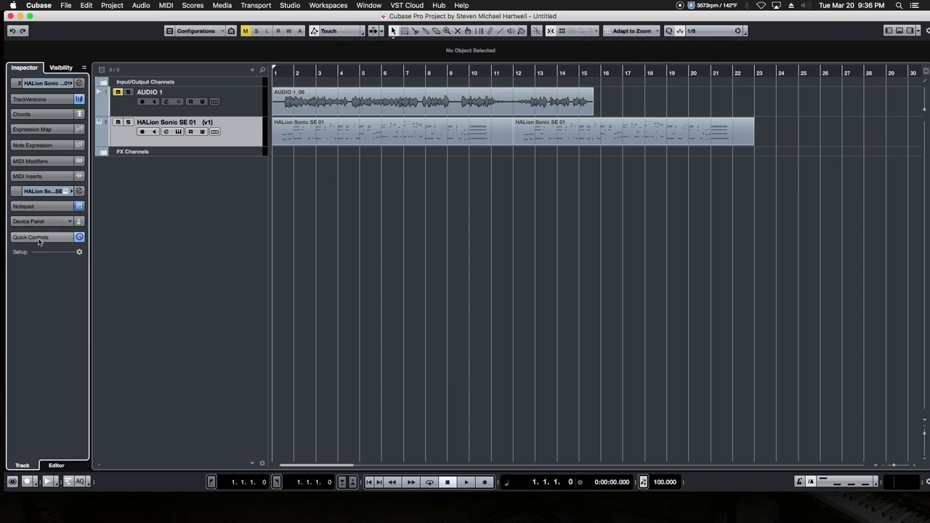
click(39, 238)
click(39, 239)
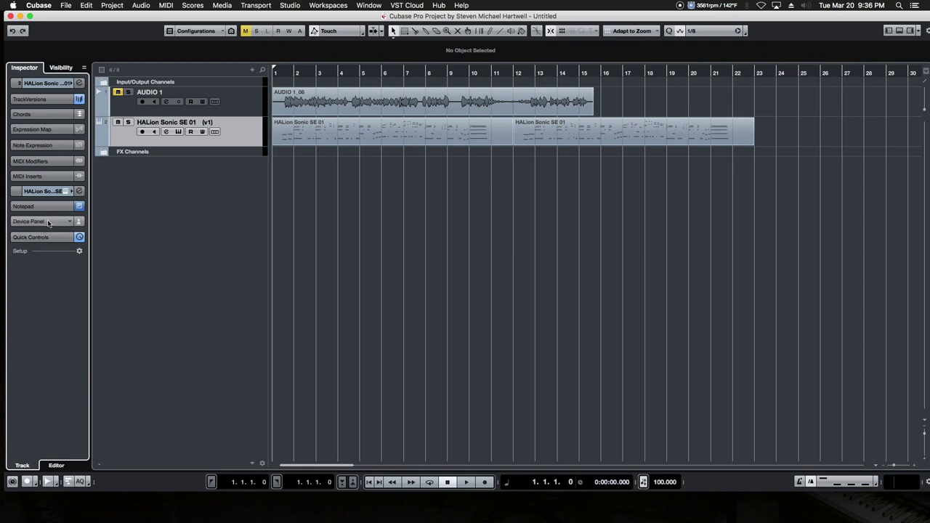
Step: Select AUDIO 1 and load Tube Compressor from Dynamics into its first insert slot
click(253, 98)
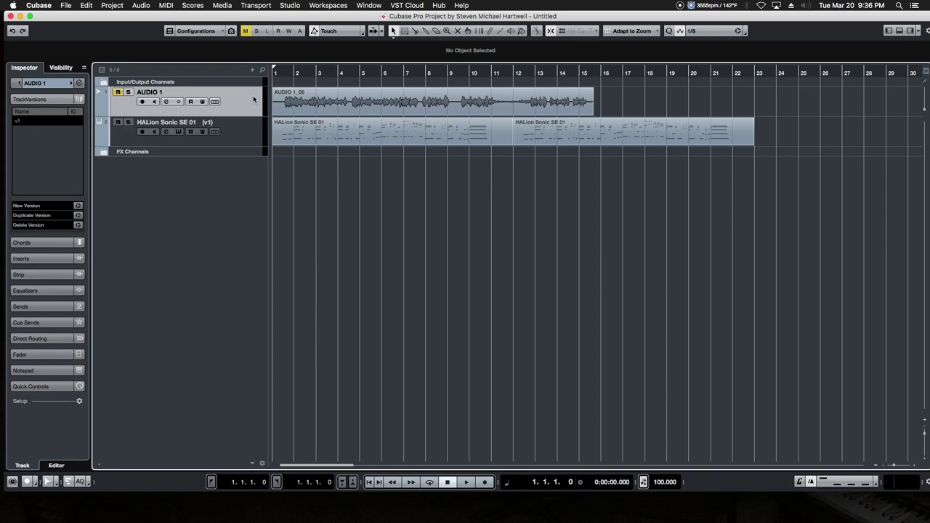
click(40, 100)
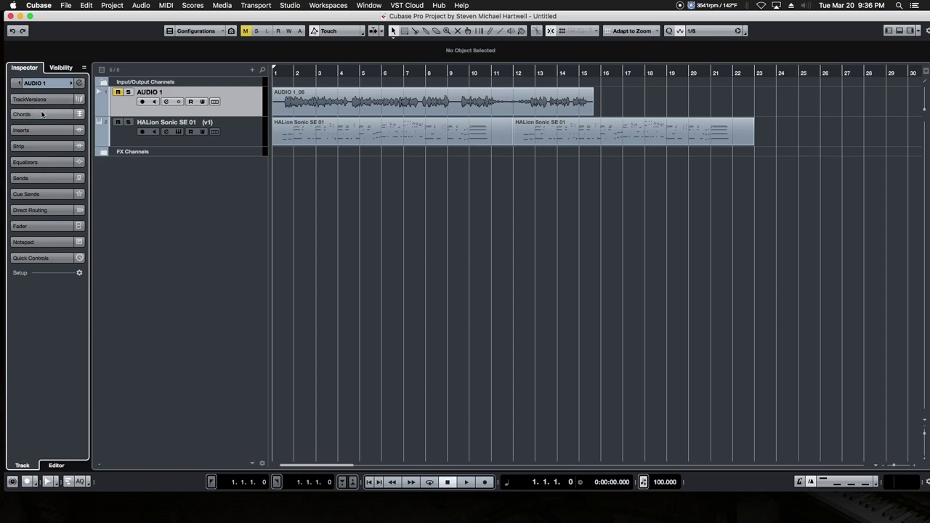
click(44, 130)
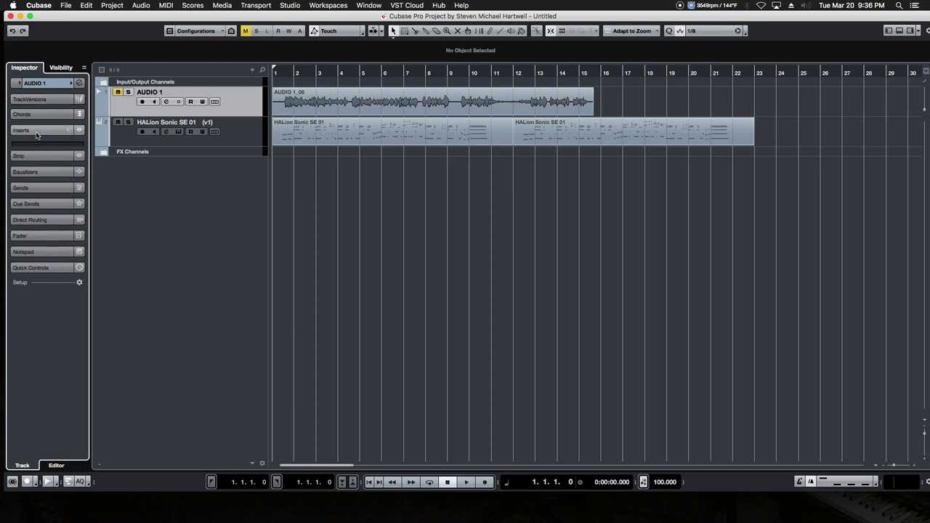
click(75, 151)
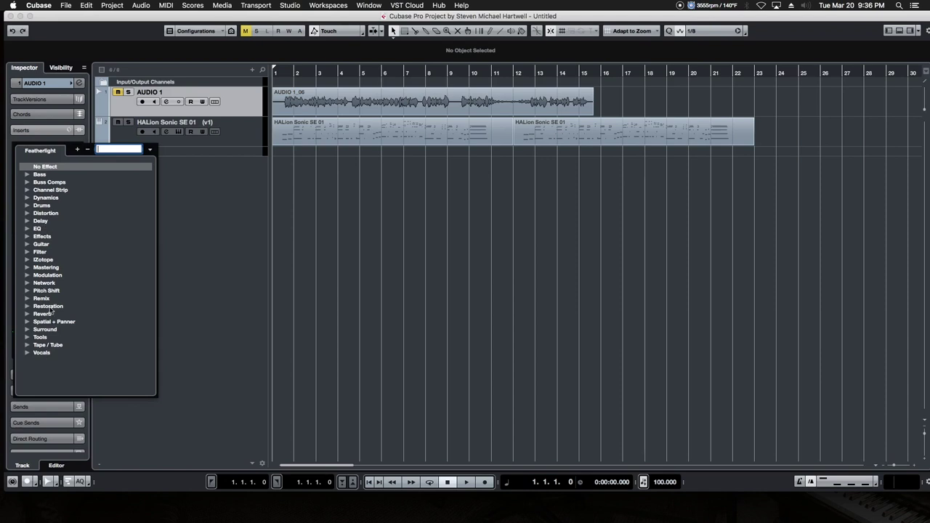
click(28, 198)
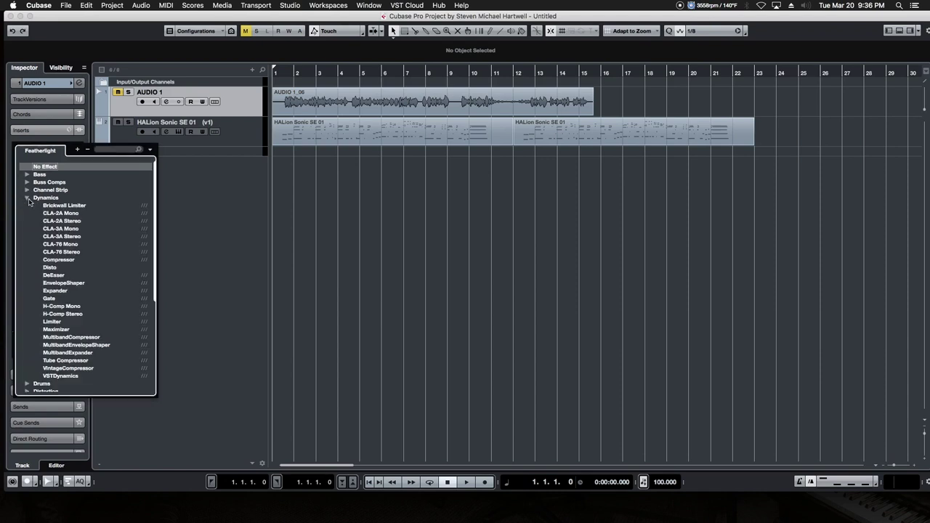
click(66, 360)
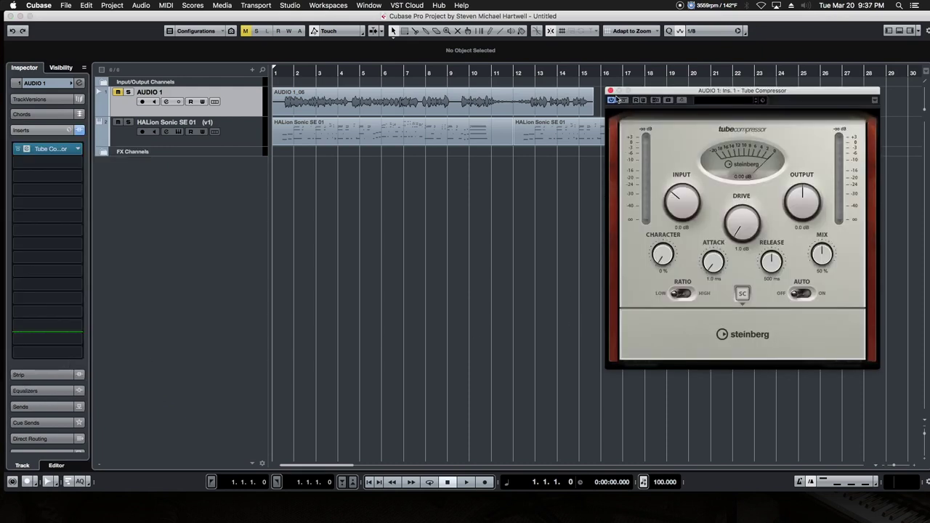
Step: Close the Tube Compressor window, fold the inserts, and expand the channel Strip modules
click(610, 91)
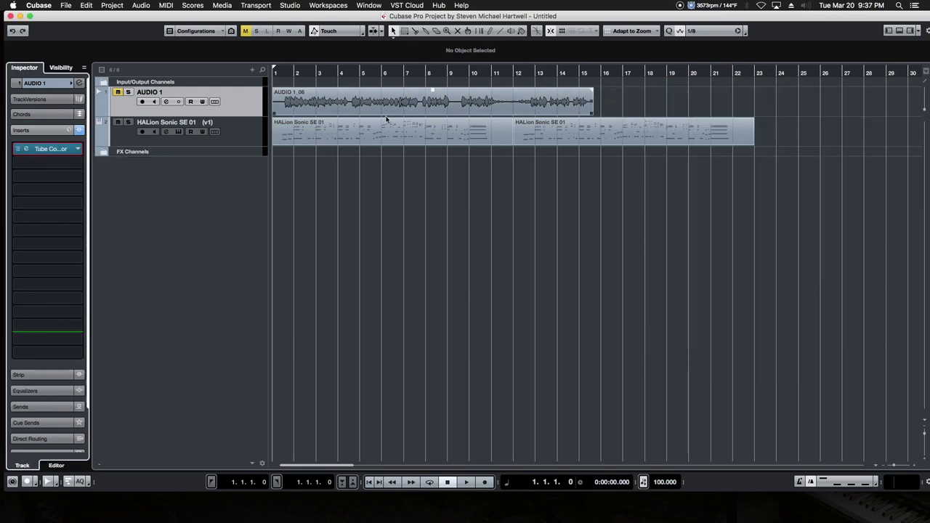
click(42, 132)
click(44, 146)
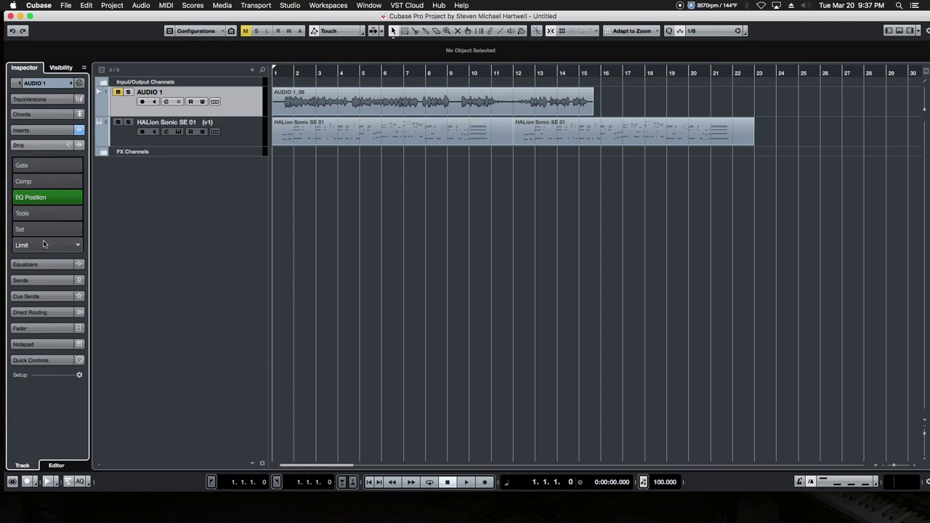
Step: Toggle insert bypass, then load Noise Gate, Tube Compressor and DeEsser into AUDIO 1's strip modules
click(44, 146)
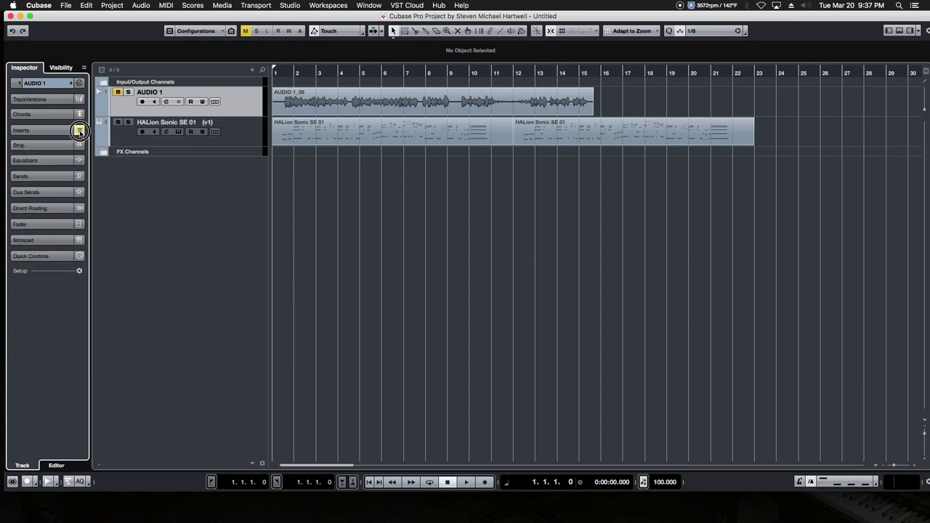
click(84, 135)
click(41, 148)
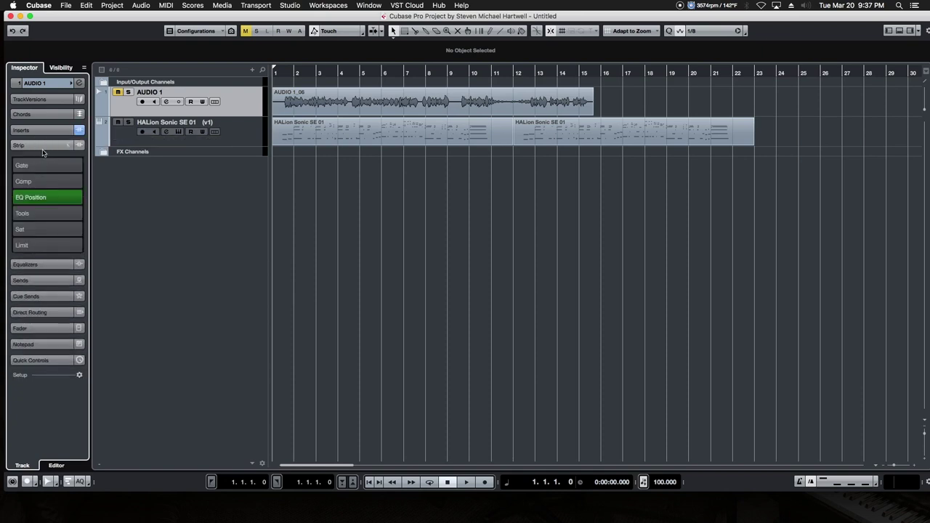
click(66, 167)
click(54, 182)
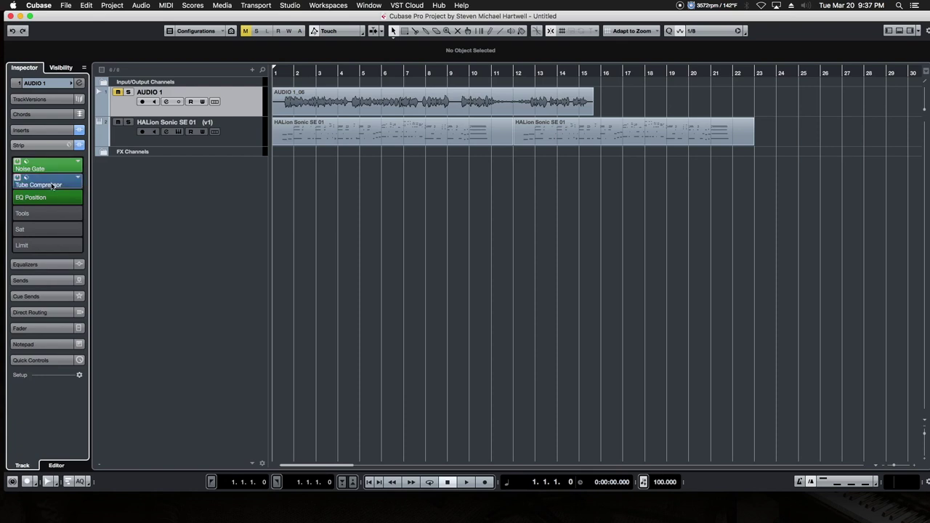
click(42, 215)
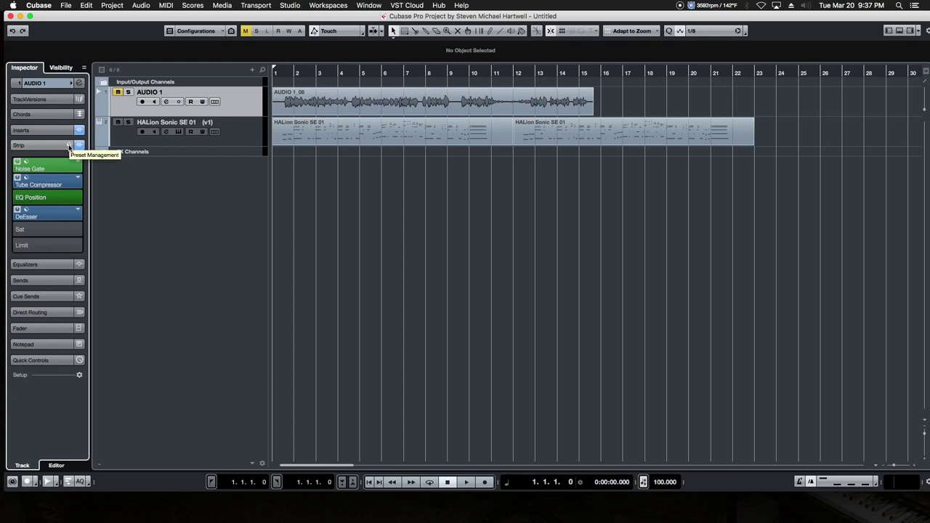
click(43, 147)
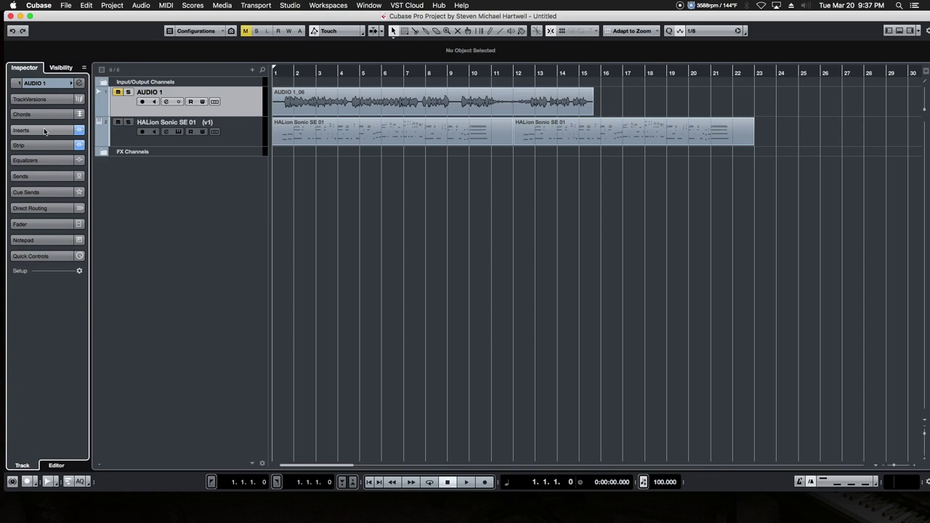
Step: Route AUDIO 1's first send to VOX VERB and activate it
click(55, 179)
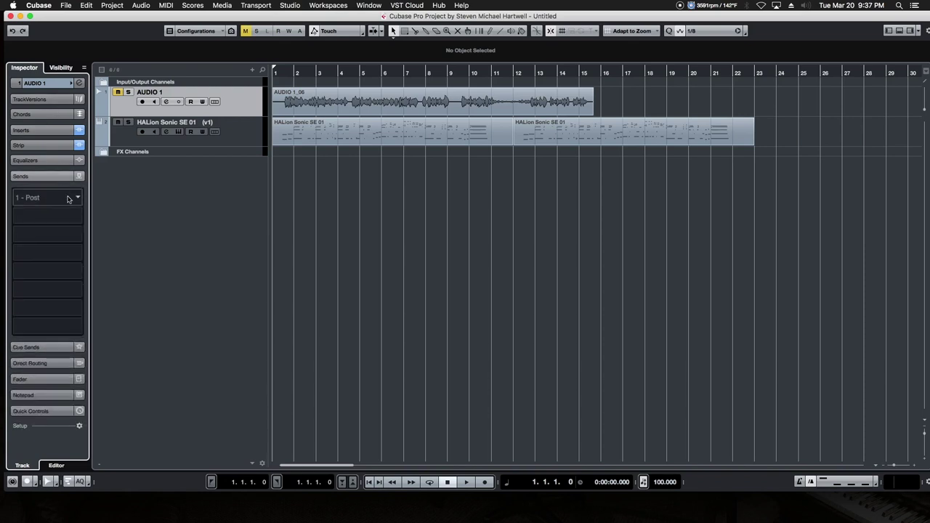
click(76, 199)
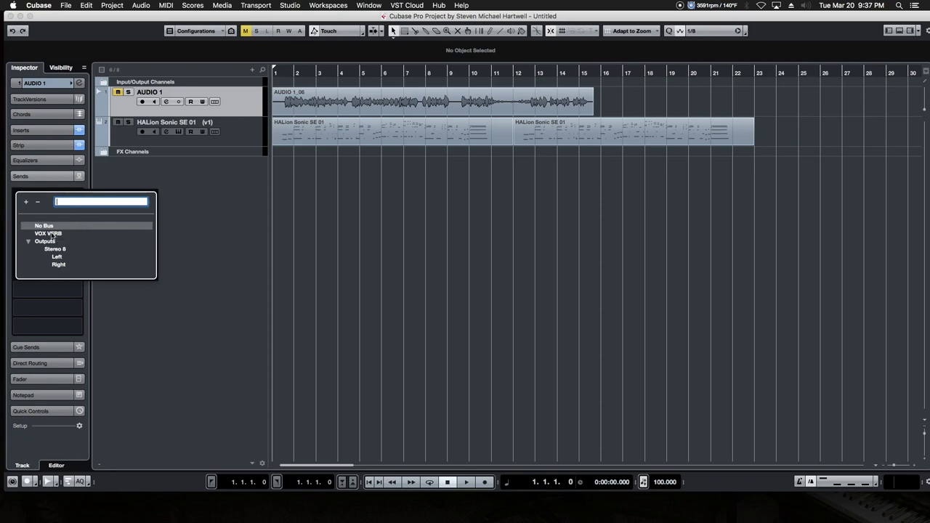
click(51, 233)
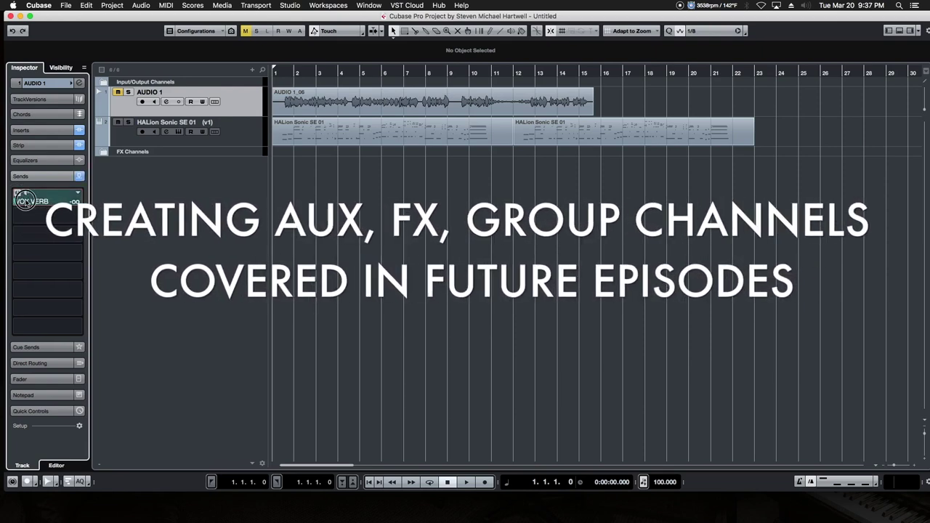
click(69, 198)
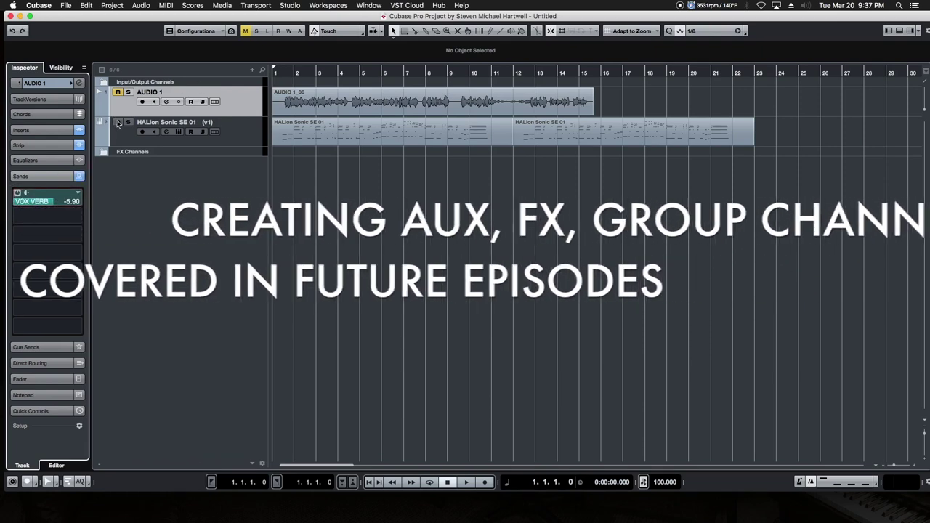
Step: Play back briefly from bar 1 to hear the reverb send
click(286, 74)
key(space)
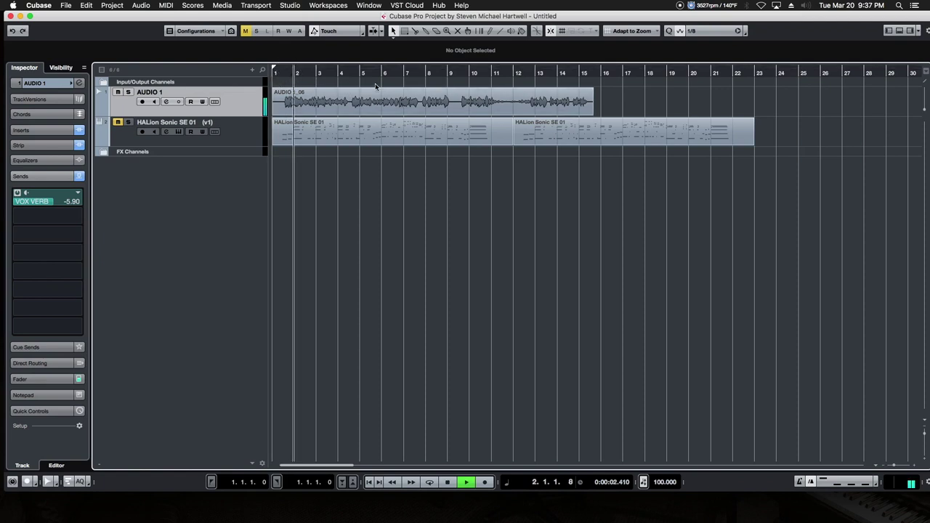
key(space)
key(space)
key(space)
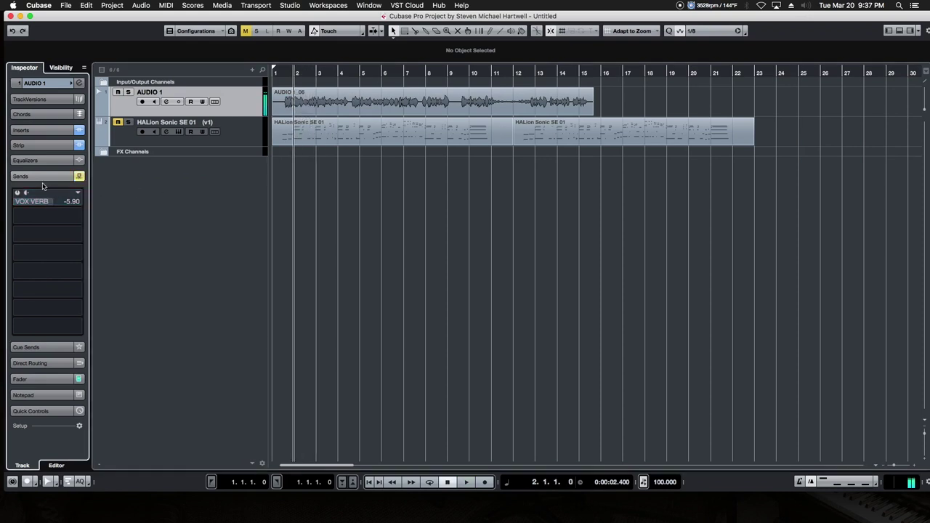
Step: Review AUDIO 1's four cue sends and direct routing destinations in the Inspector, then collapse them
click(42, 177)
click(38, 191)
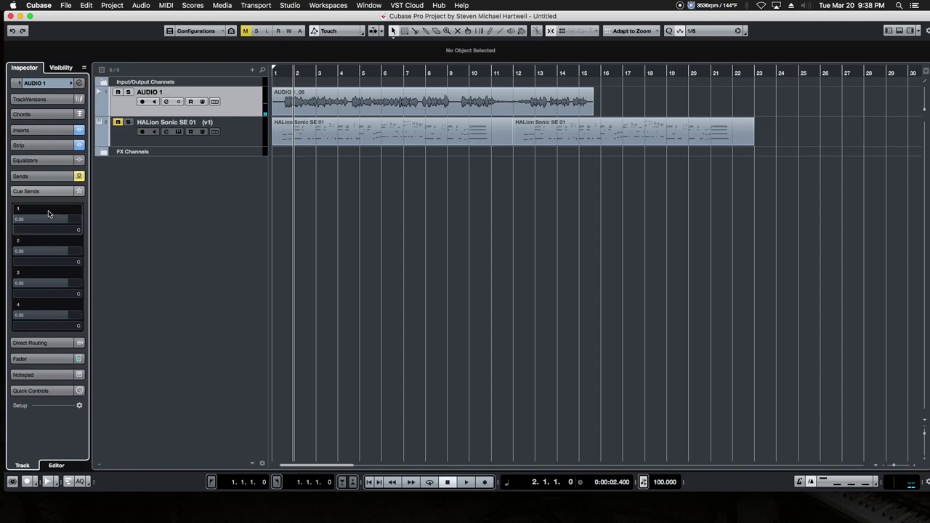
click(47, 193)
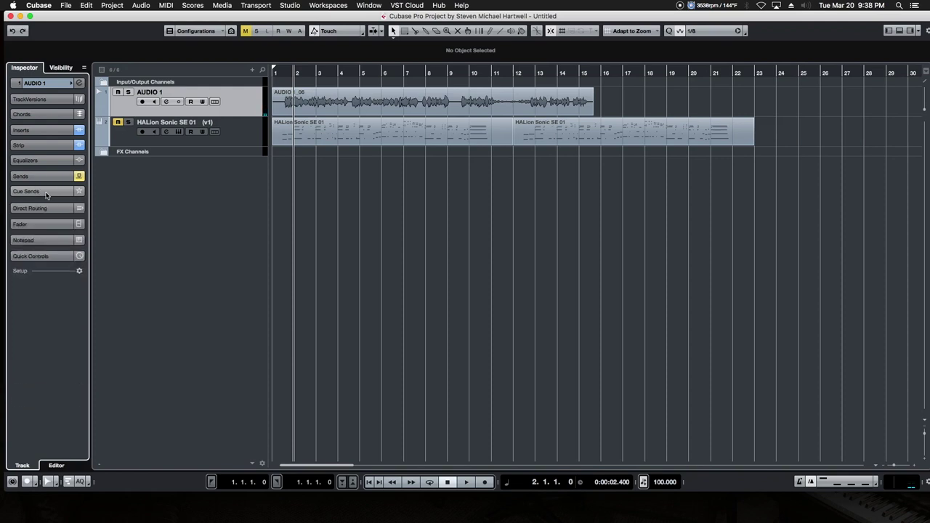
click(42, 207)
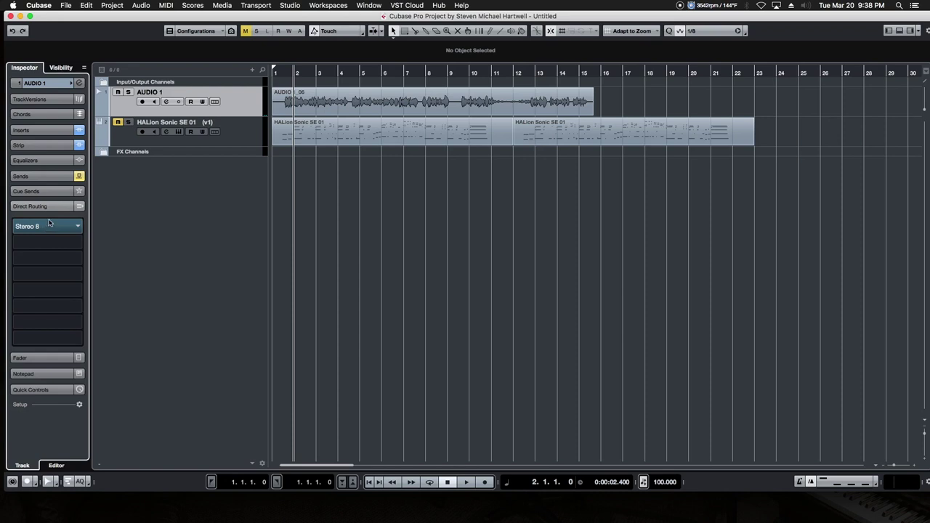
click(45, 208)
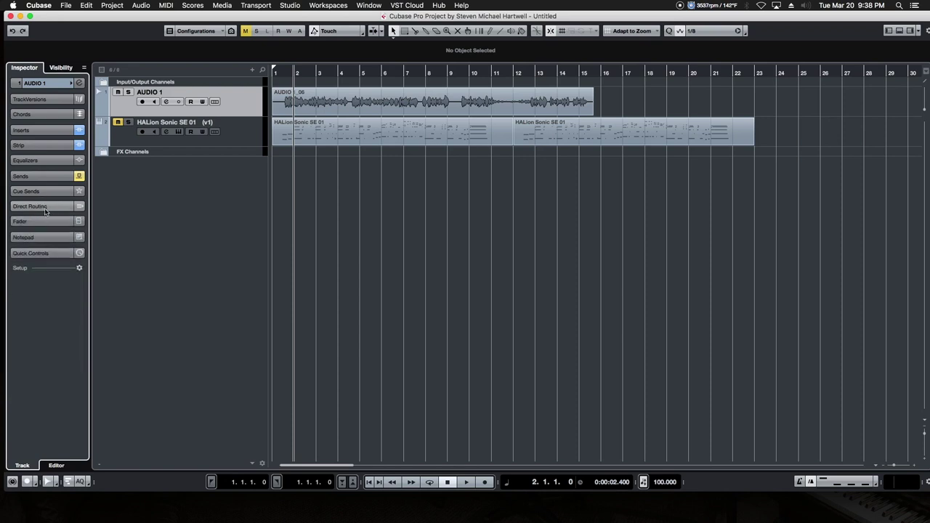
Step: Pan AUDIO 1 to R17 in the Fader section, leaving volume at 0.00
click(43, 223)
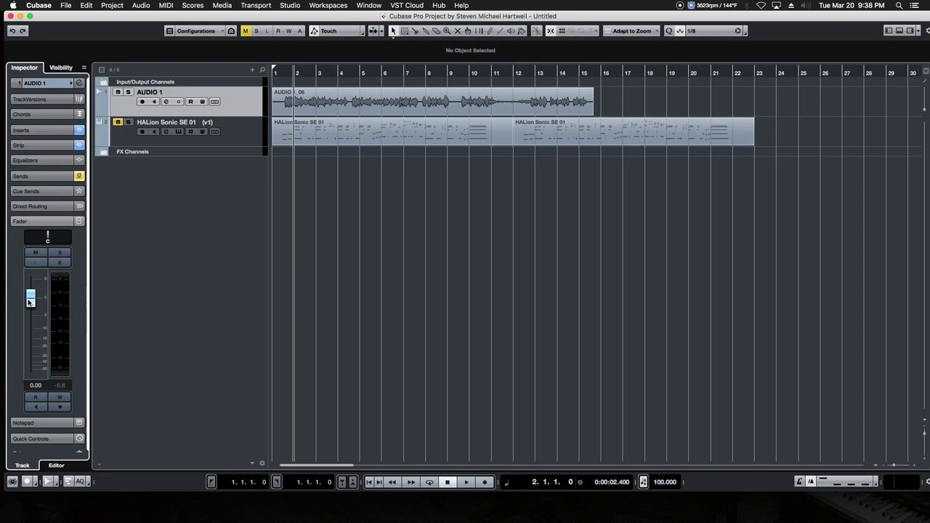
drag(47, 240, 51, 242)
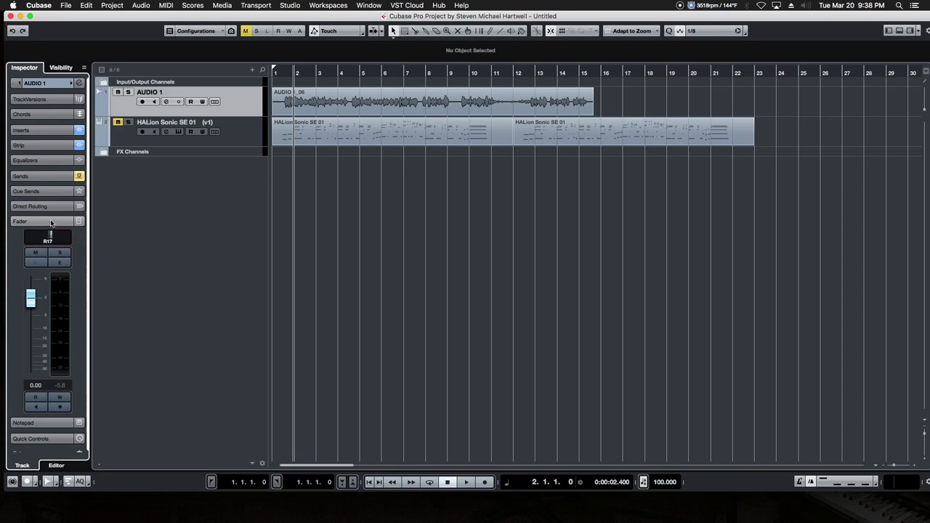
click(44, 221)
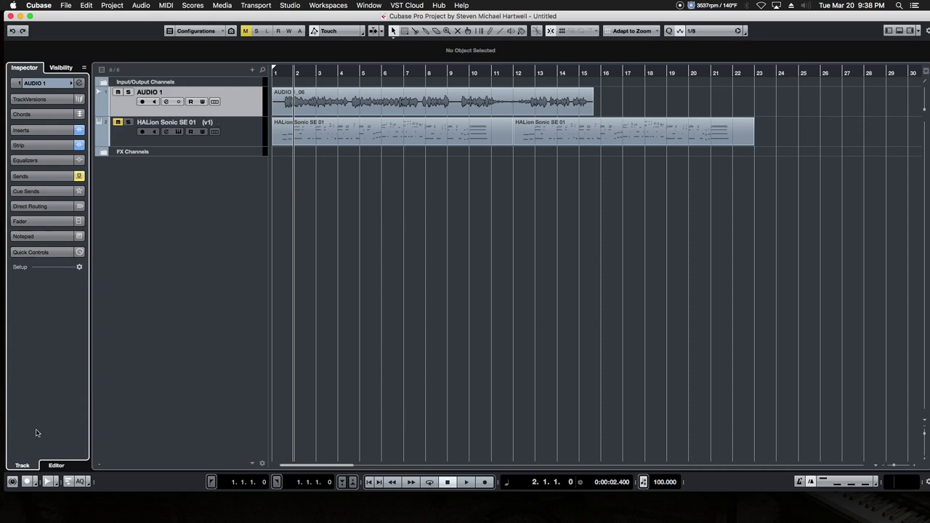
click(61, 68)
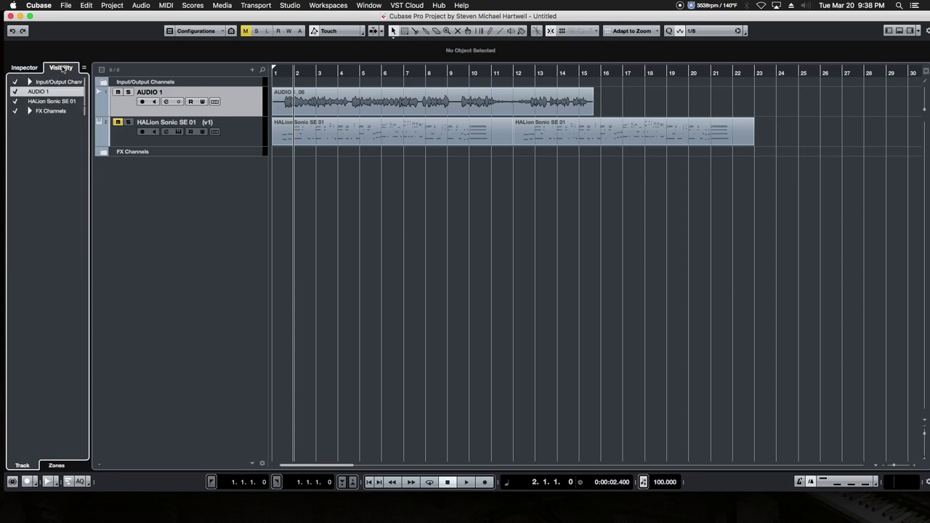
click(16, 92)
click(15, 101)
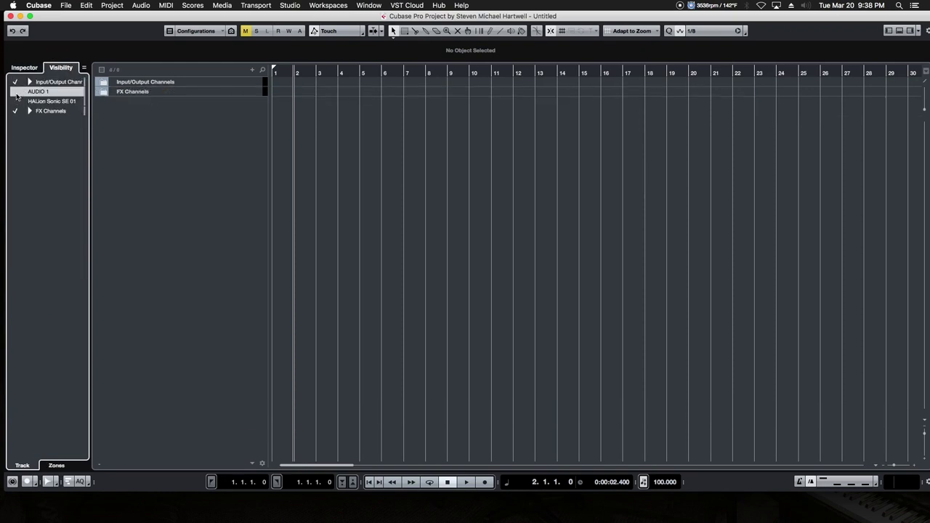
click(15, 101)
click(15, 91)
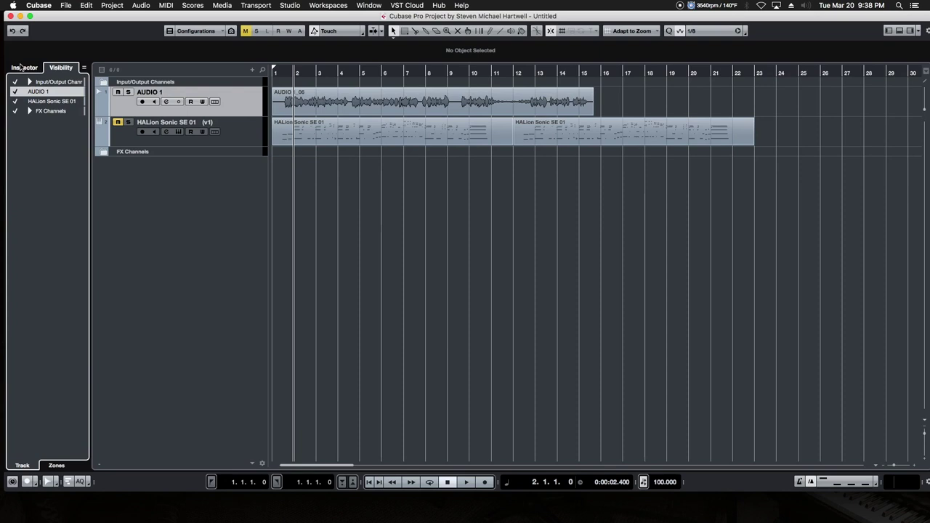
click(23, 67)
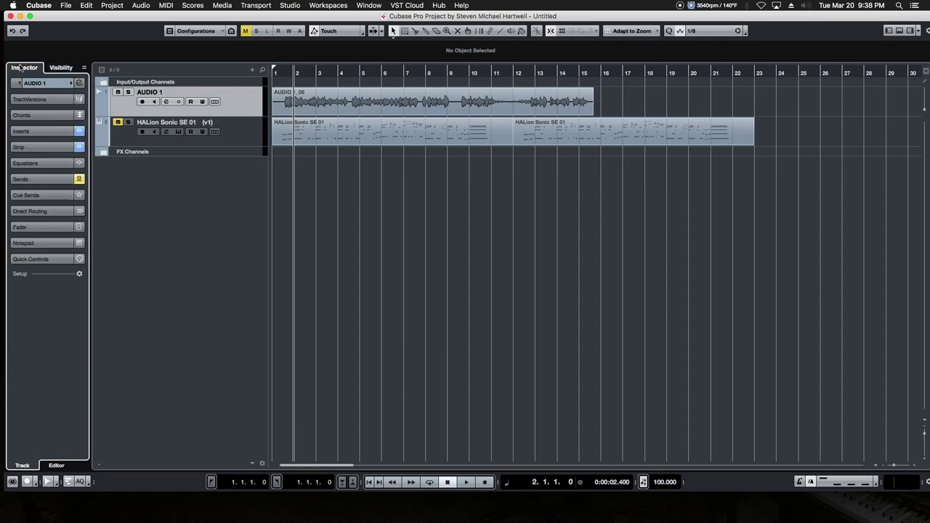